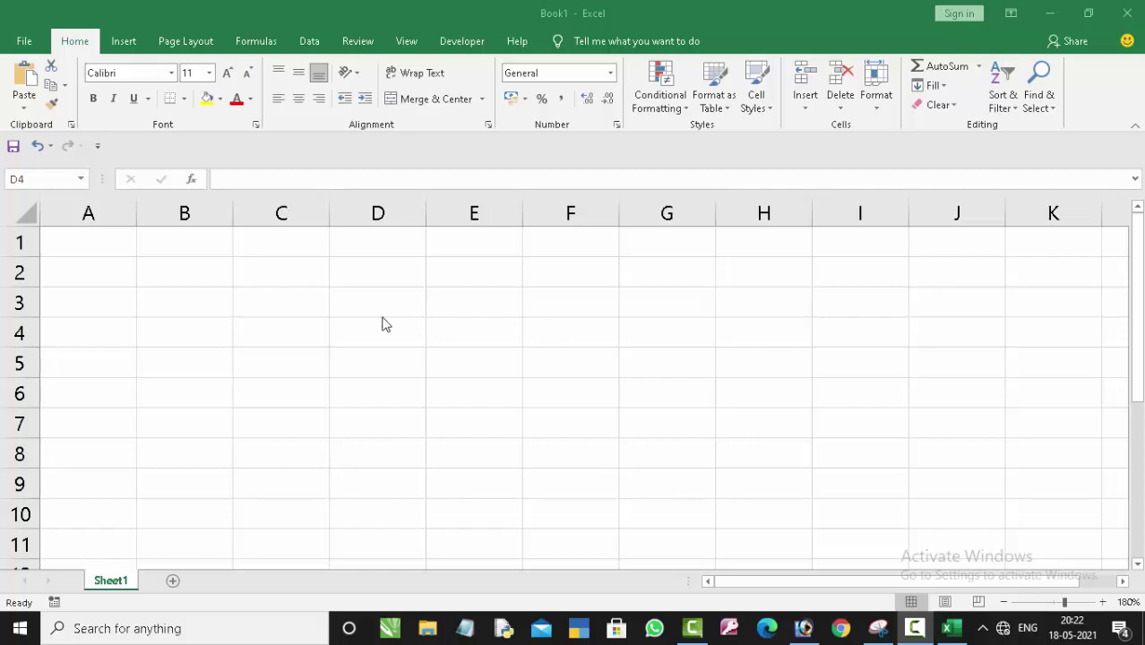
# - Try =div in D4, then test =6/2 in F4, which shows 3, and clear F4
pyautogui.click(368, 337)
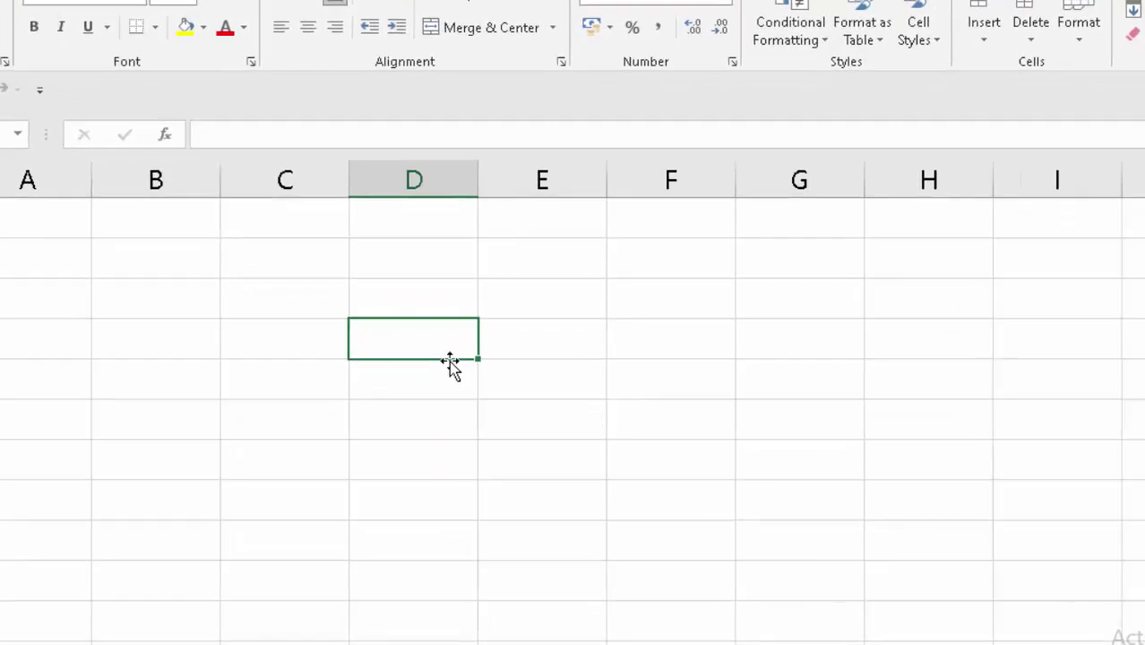
pyautogui.write('=')
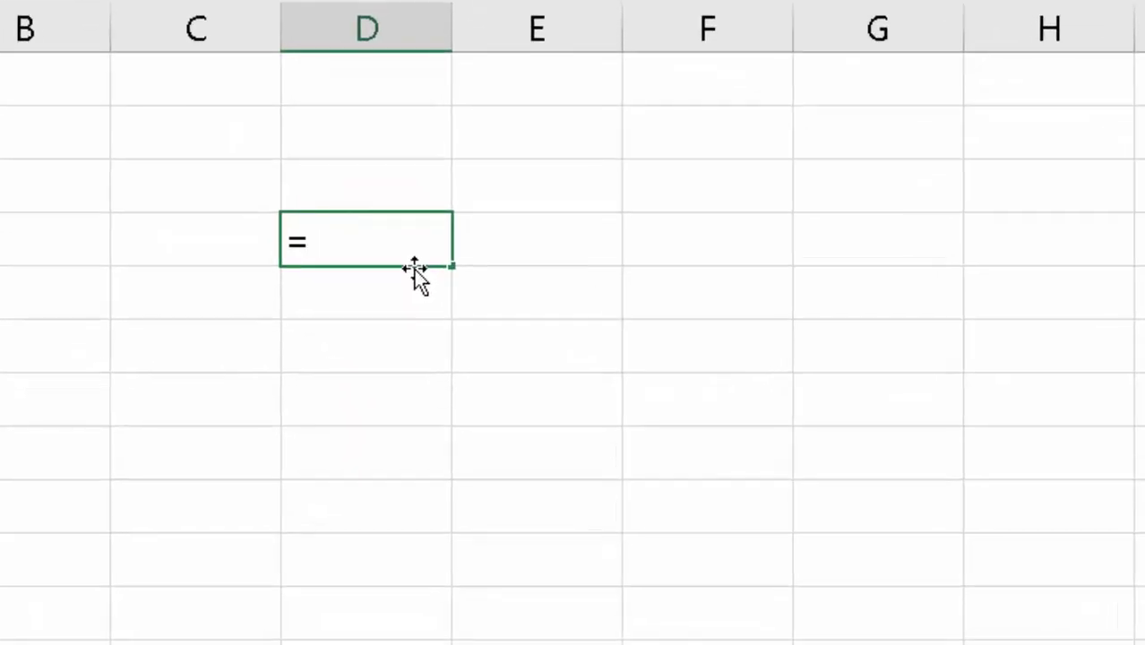
pyautogui.write('d')
pyautogui.write('i')
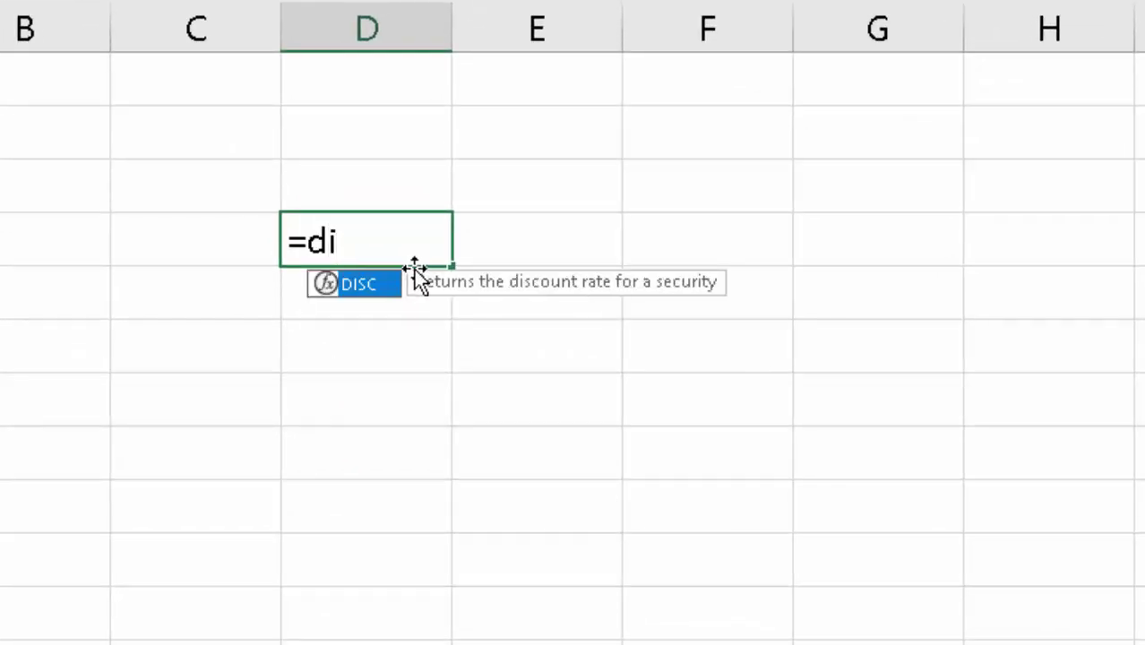
pyautogui.write('v')
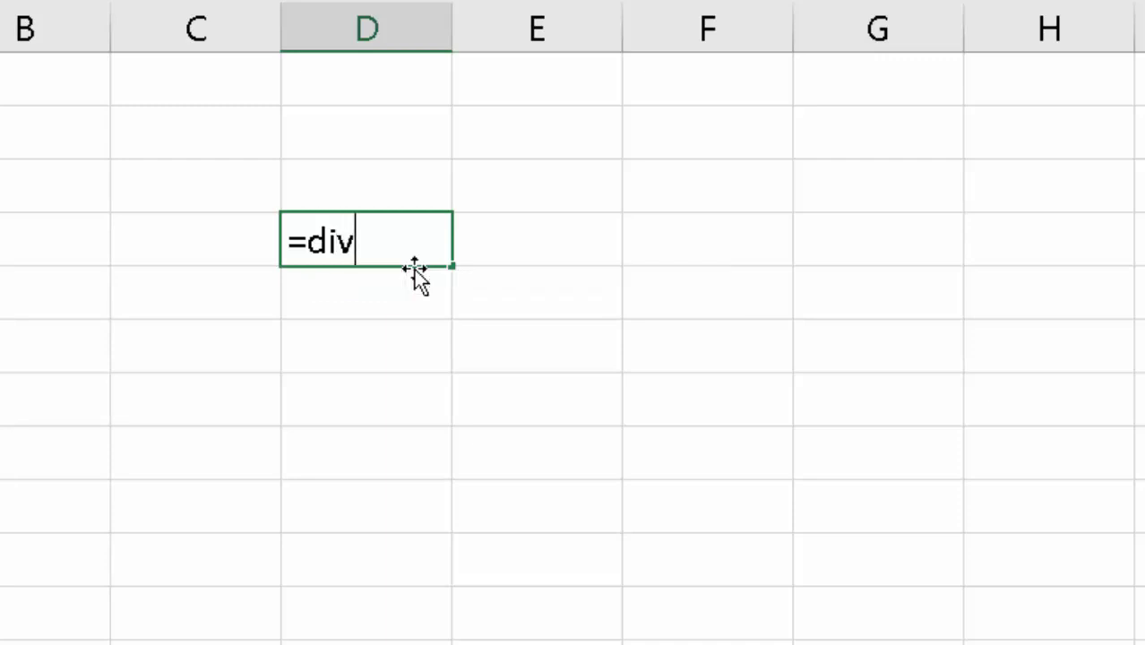
pyautogui.press('BackSpace')
pyautogui.press('BackSpace')
pyautogui.press('BackSpace')
pyautogui.press('BackSpace')
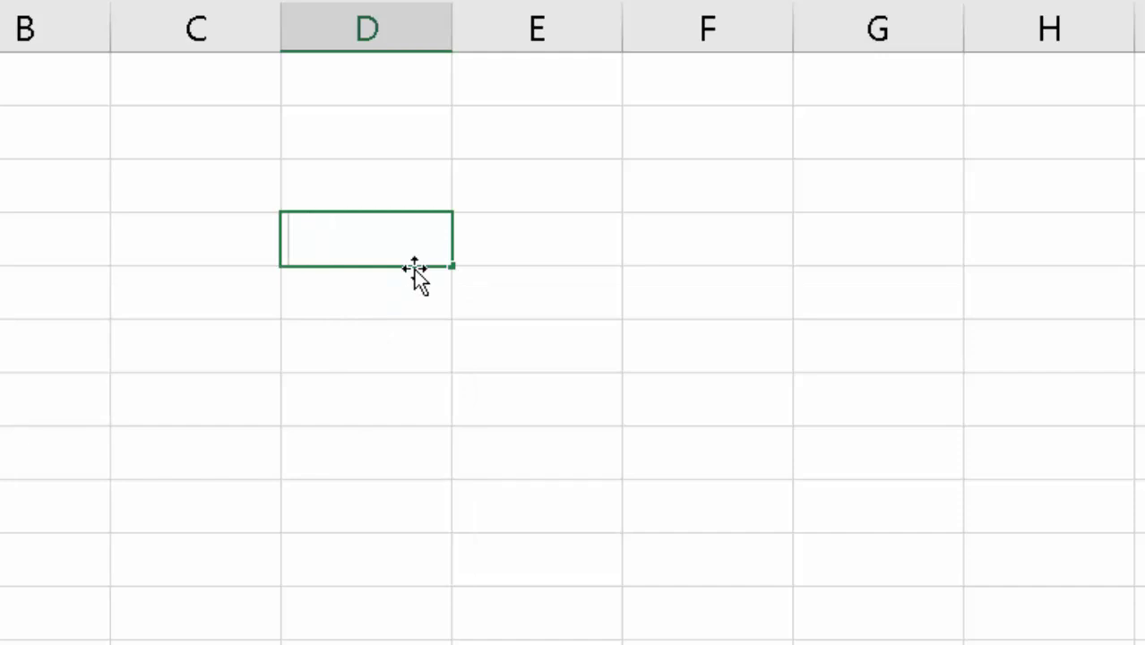
pyautogui.click(627, 217)
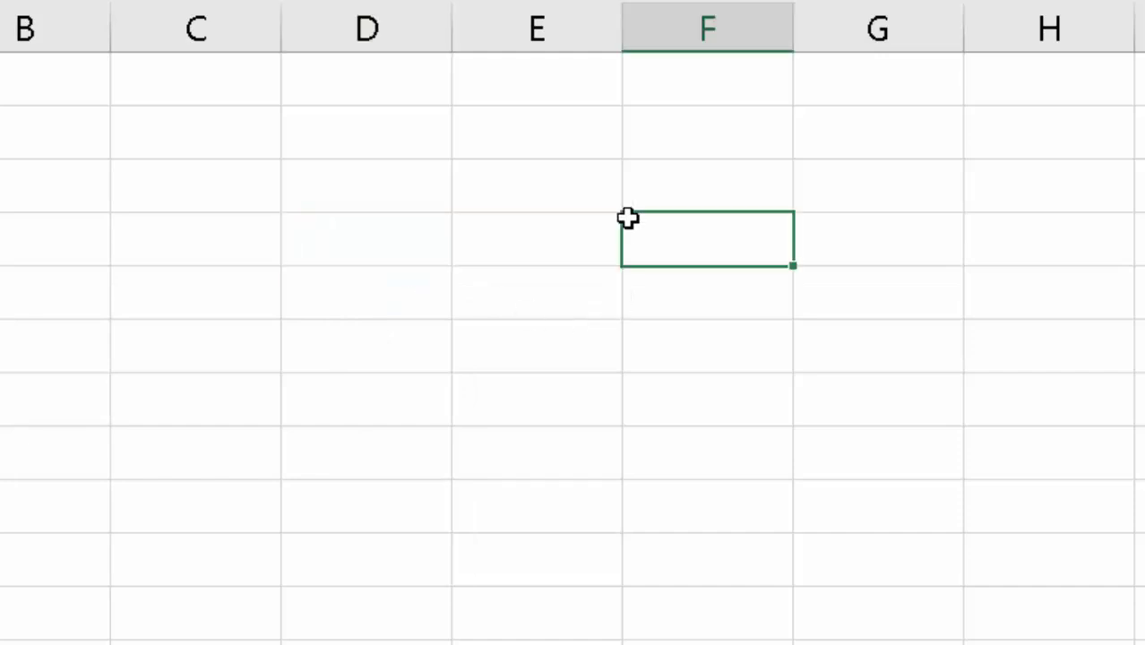
pyautogui.write('=')
pyautogui.write('6/')
pyautogui.write('2')
pyautogui.press('Return')
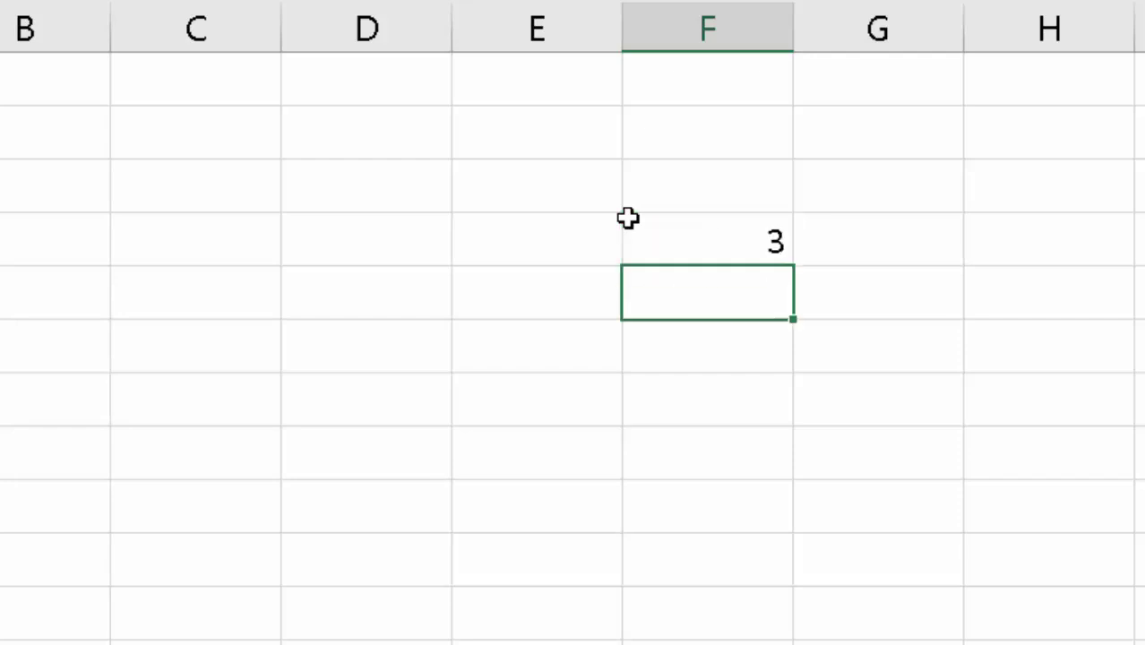
pyautogui.click(683, 237)
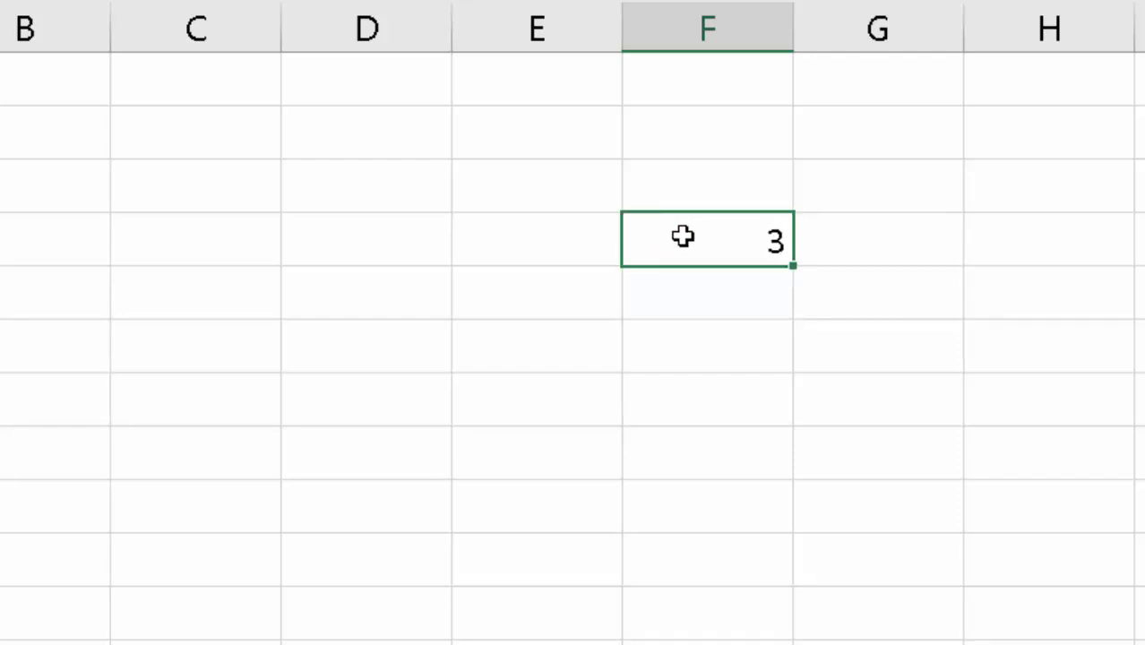
pyautogui.press('Delete')
# - Open the Visual Basic for Applications editor from the Developer tab
pyautogui.click(338, 244)
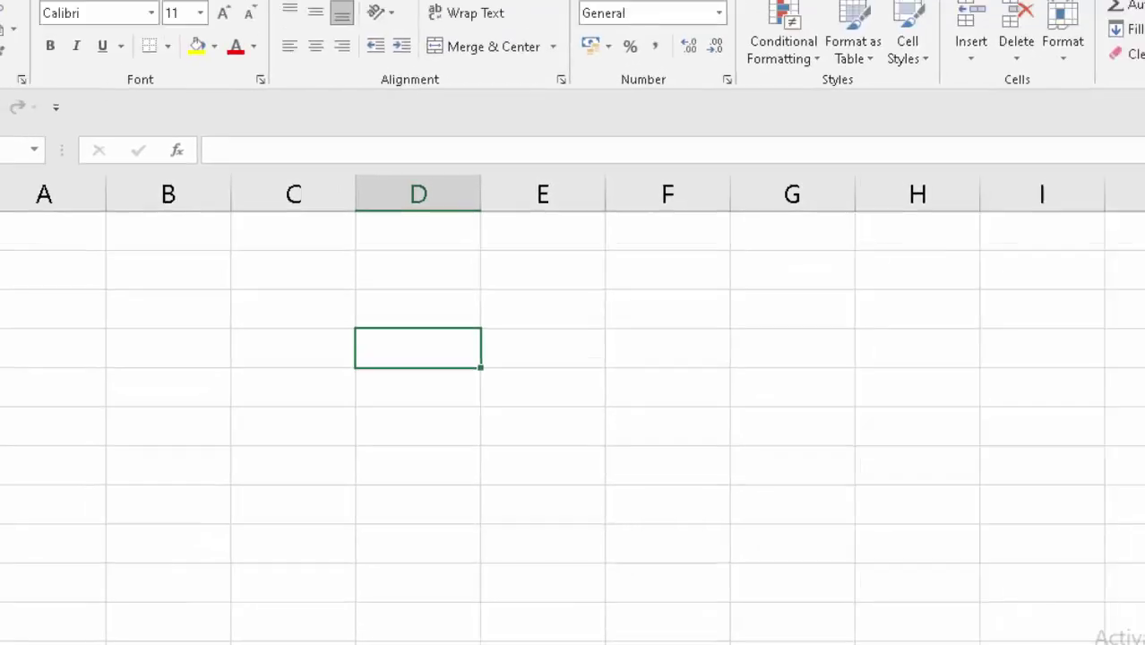
pyautogui.click(632, 89)
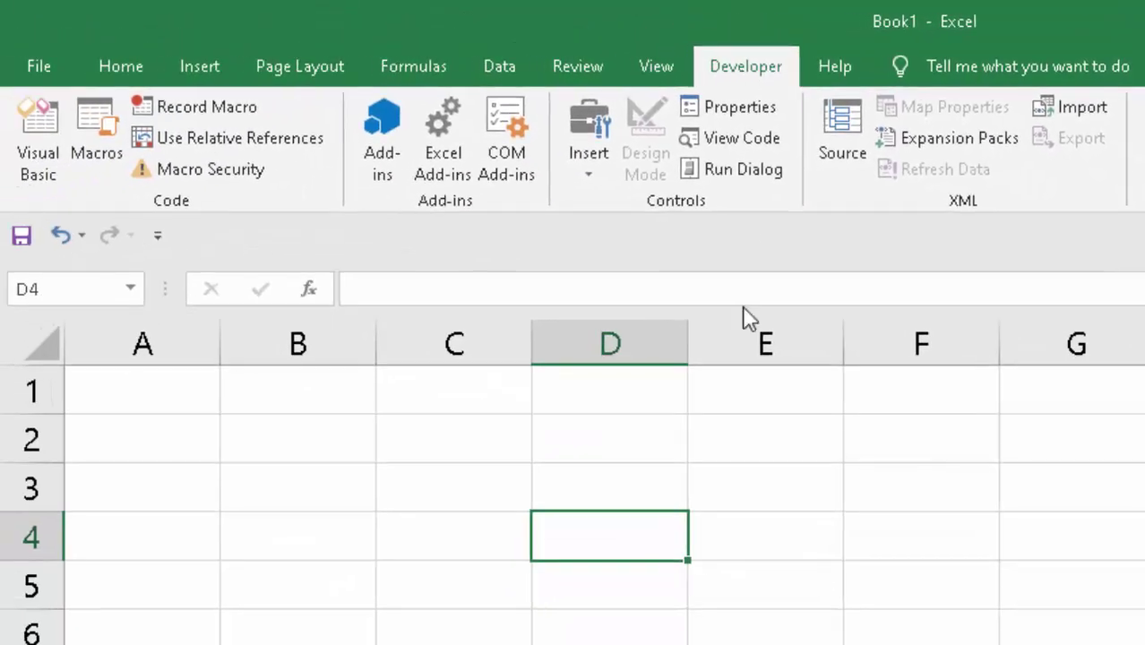
pyautogui.click(45, 126)
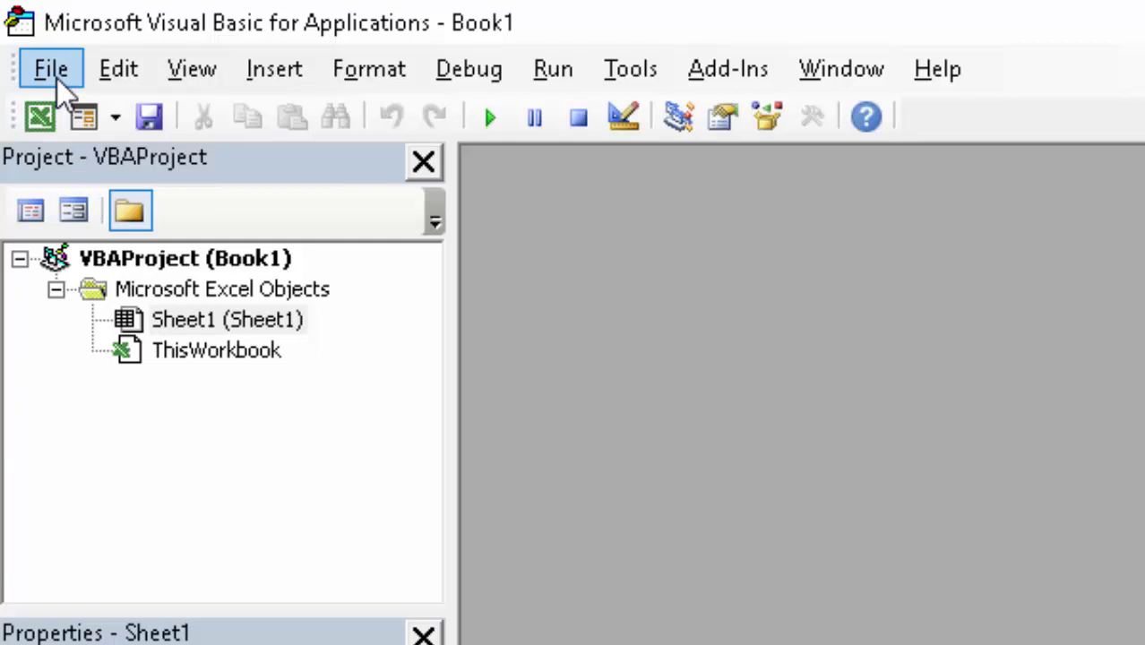
# - Insert a new module into Book1's project and rename it from Module1 to a custom name
pyautogui.click(201, 357)
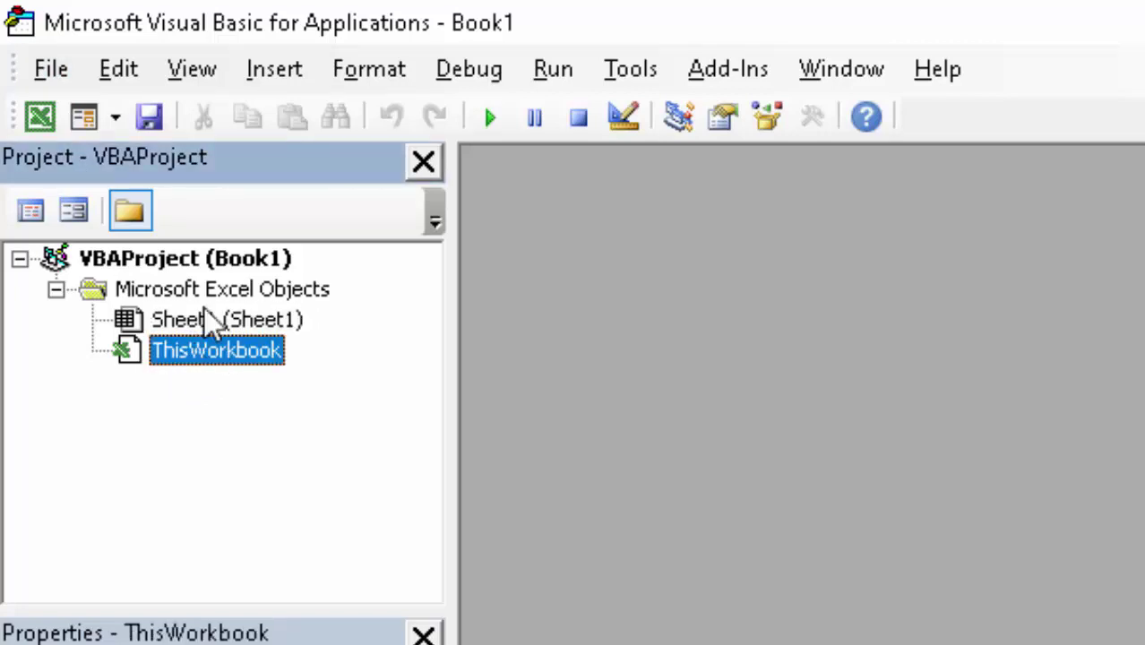
pyautogui.click(285, 70)
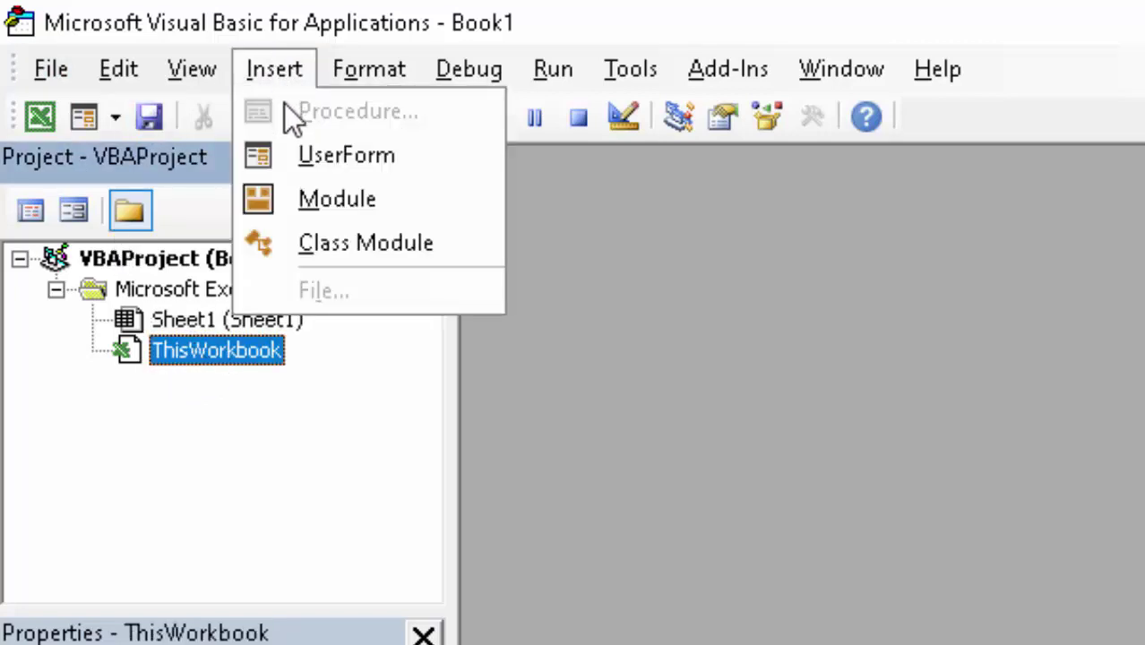
pyautogui.click(310, 196)
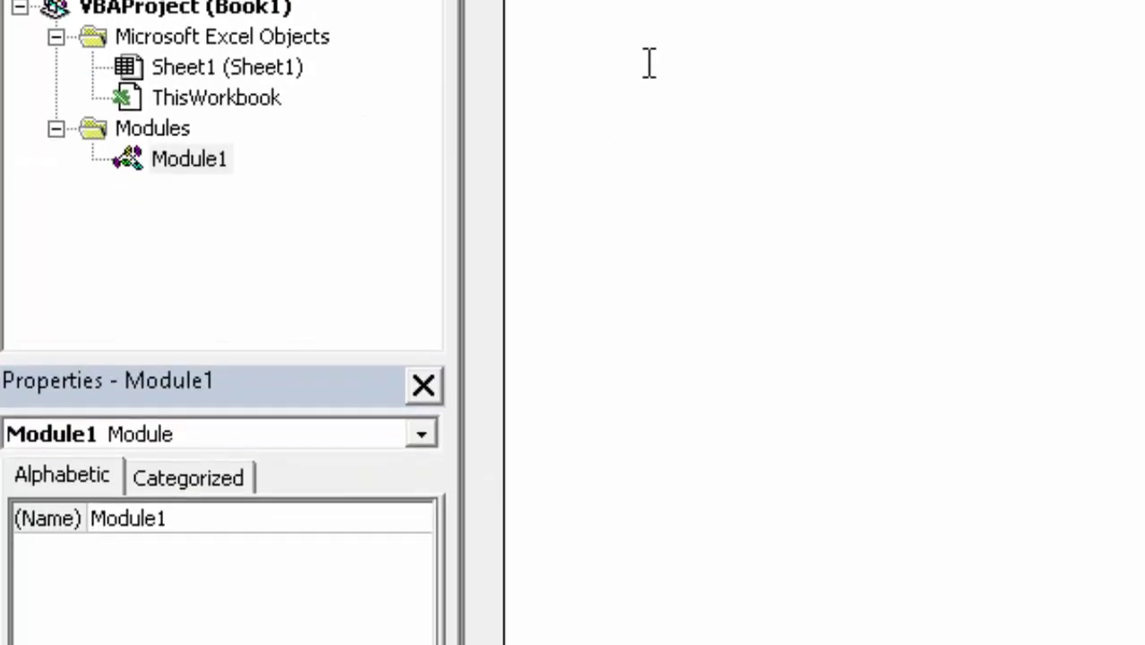
pyautogui.click(203, 524)
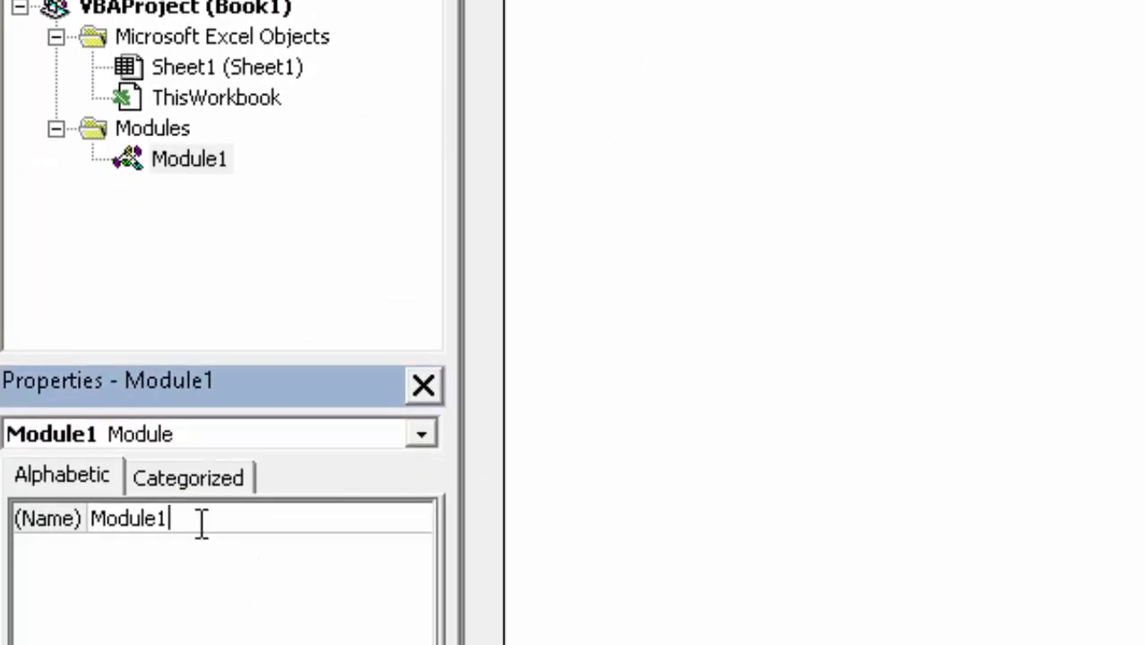
pyautogui.click(61, 518)
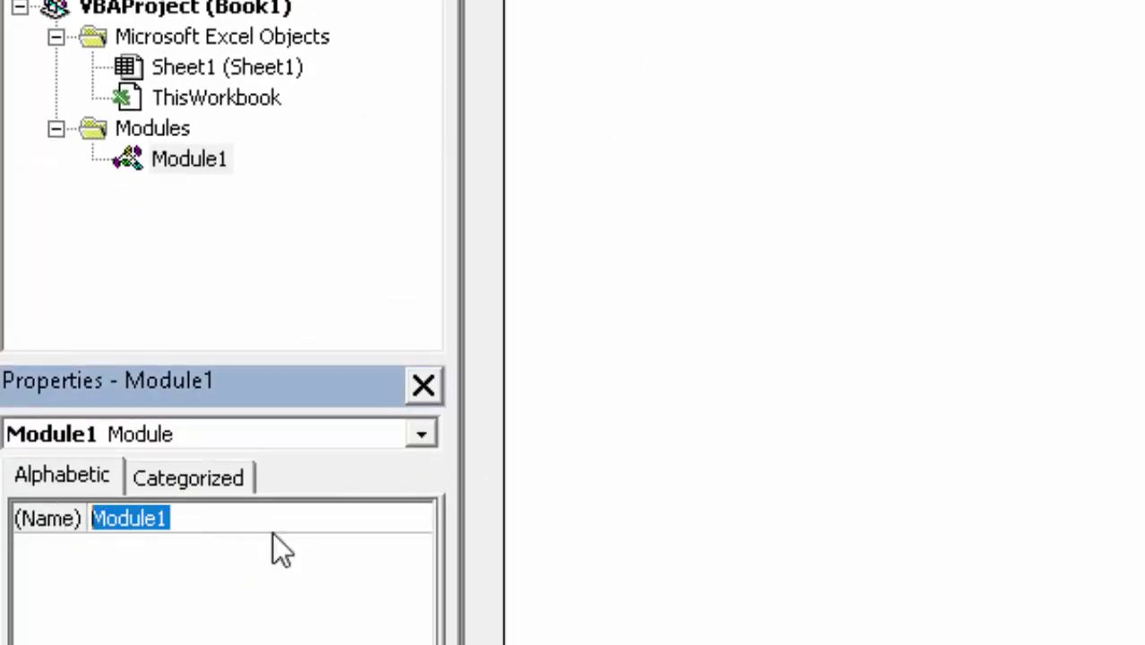
pyautogui.press('BackSpace')
pyautogui.write('s')
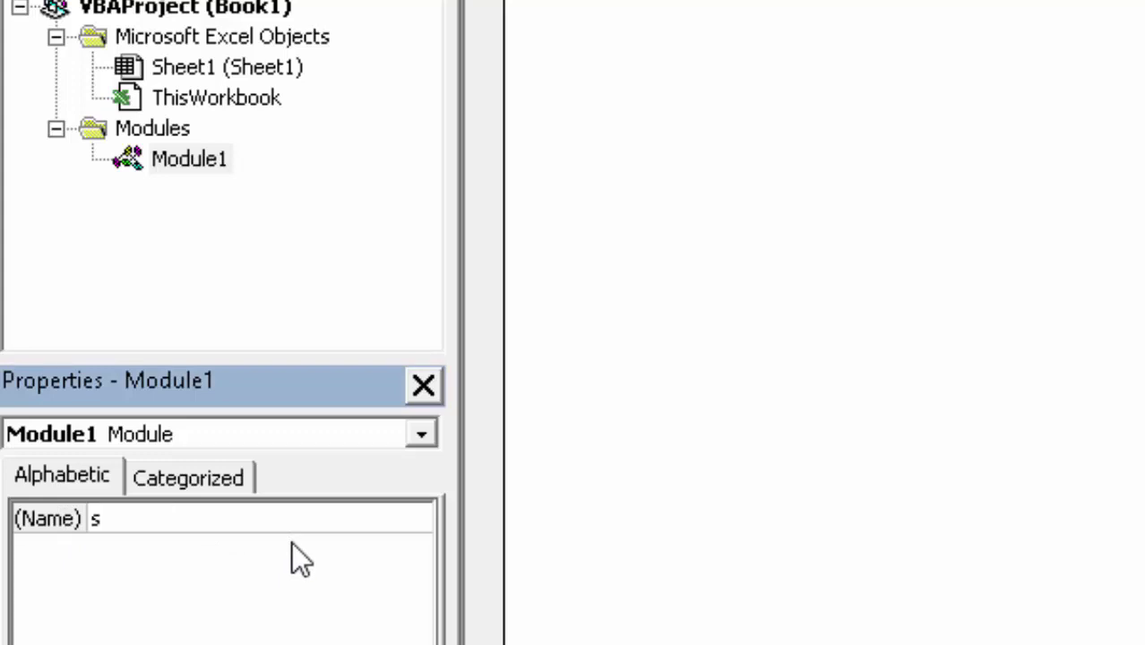
pyautogui.write('ur')
pyautogui.write('aj')
pyautogui.press('Return')
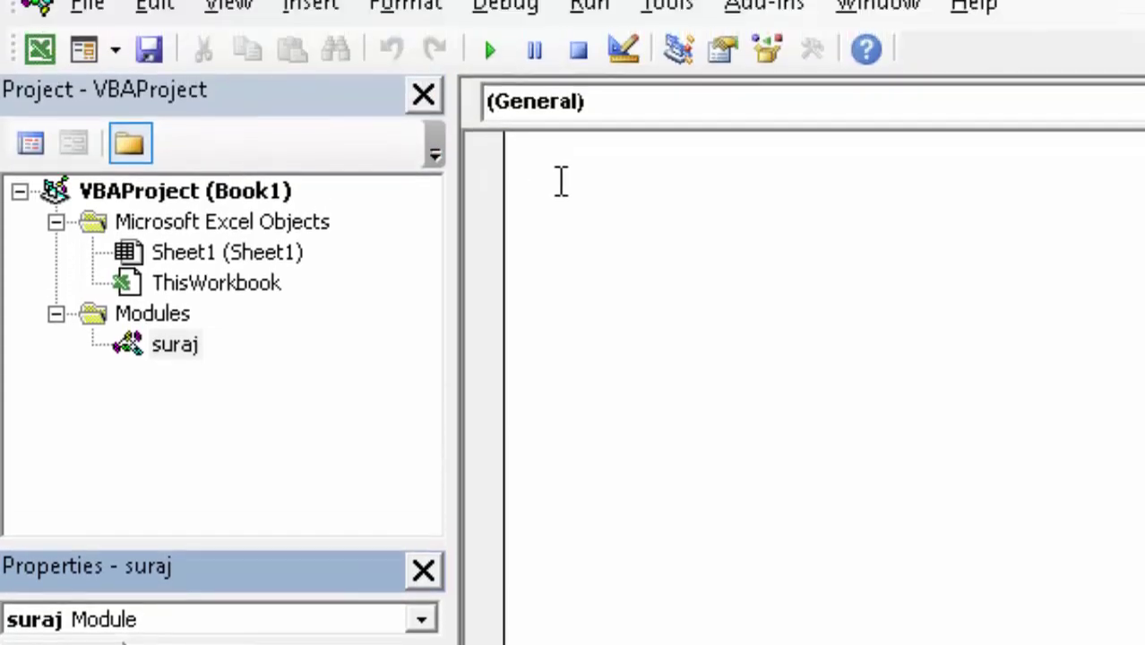
pyautogui.click(565, 245)
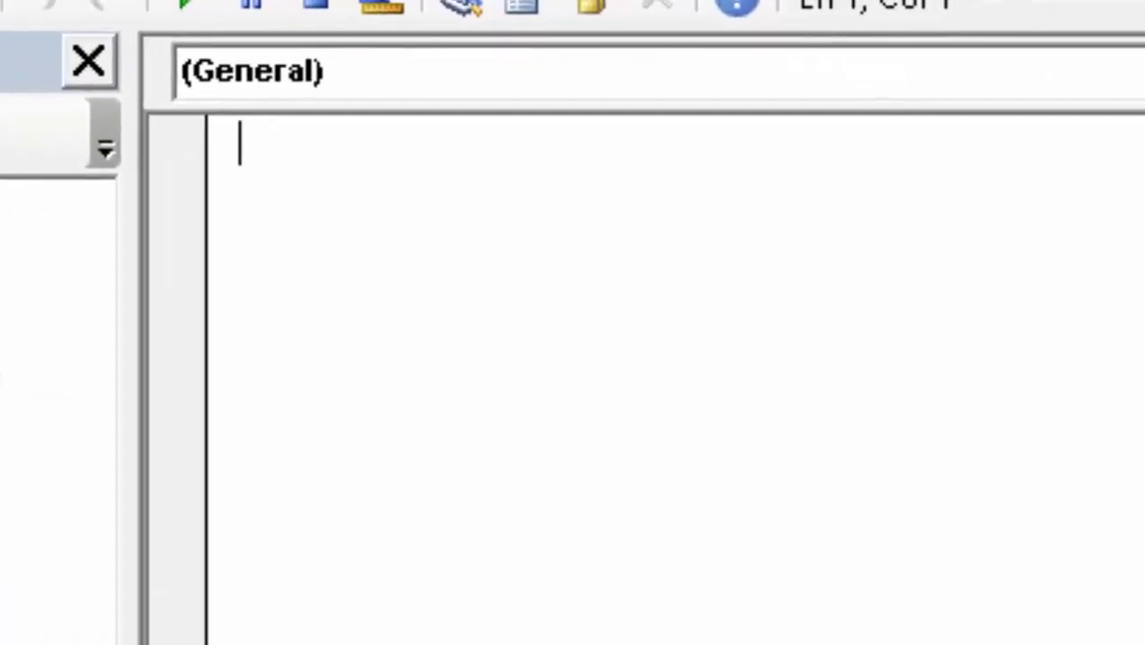
# - Write the header 'Function div(a As Integer, b As Integer) As Integer', closed with End Function
pyautogui.write('F')
pyautogui.write('uncti')
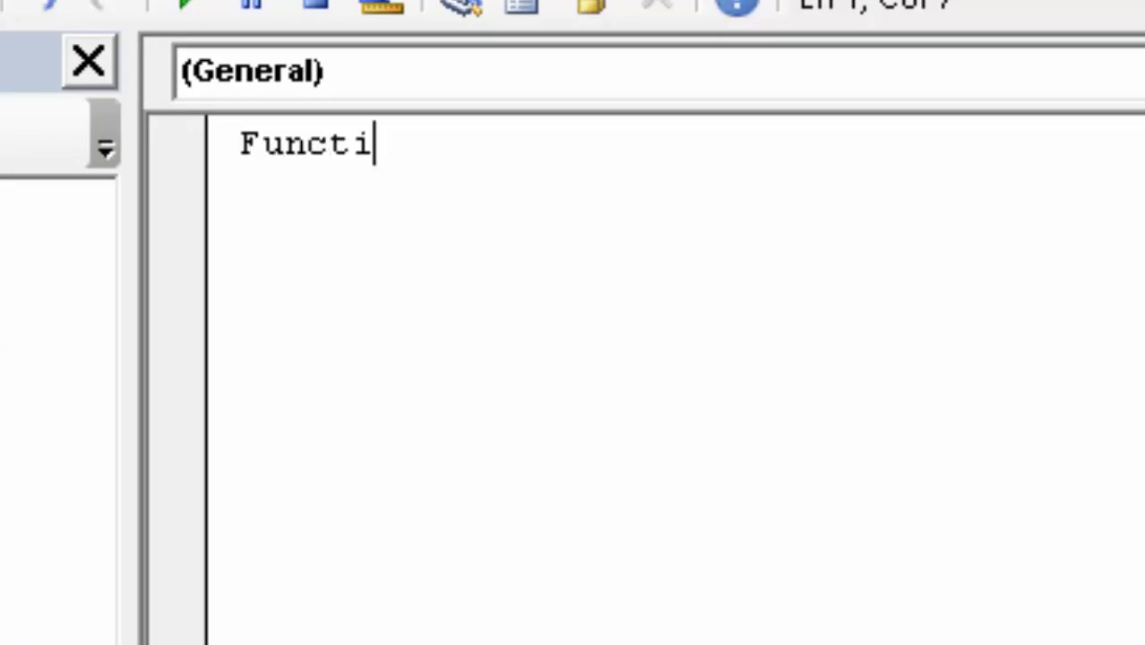
pyautogui.write('on')
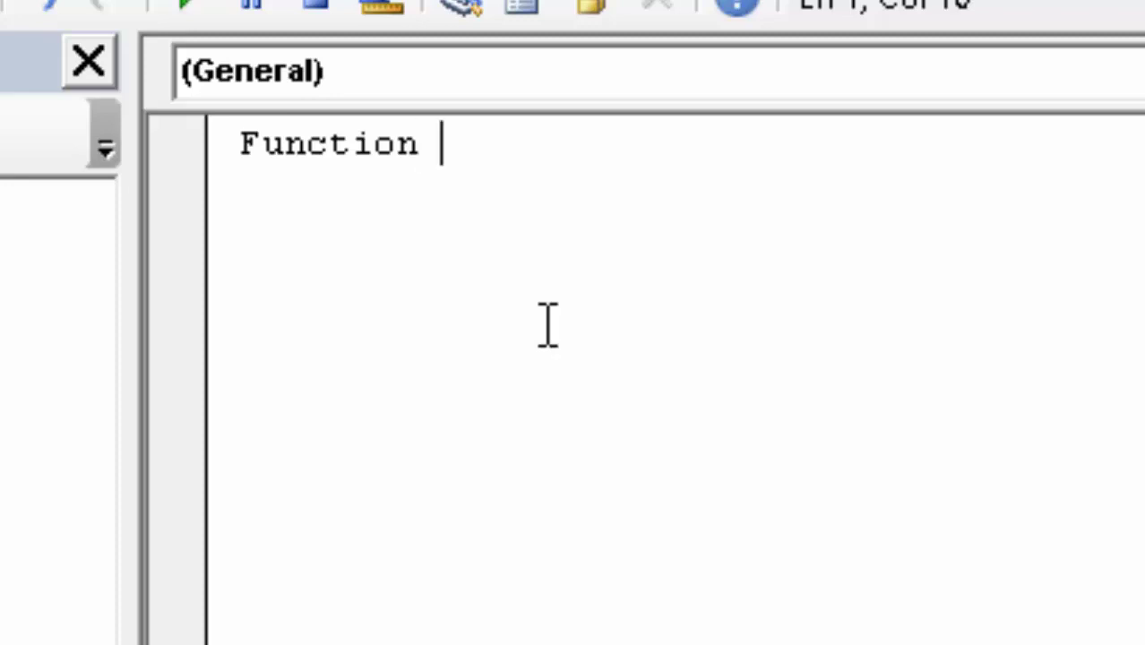
pyautogui.write(' div')
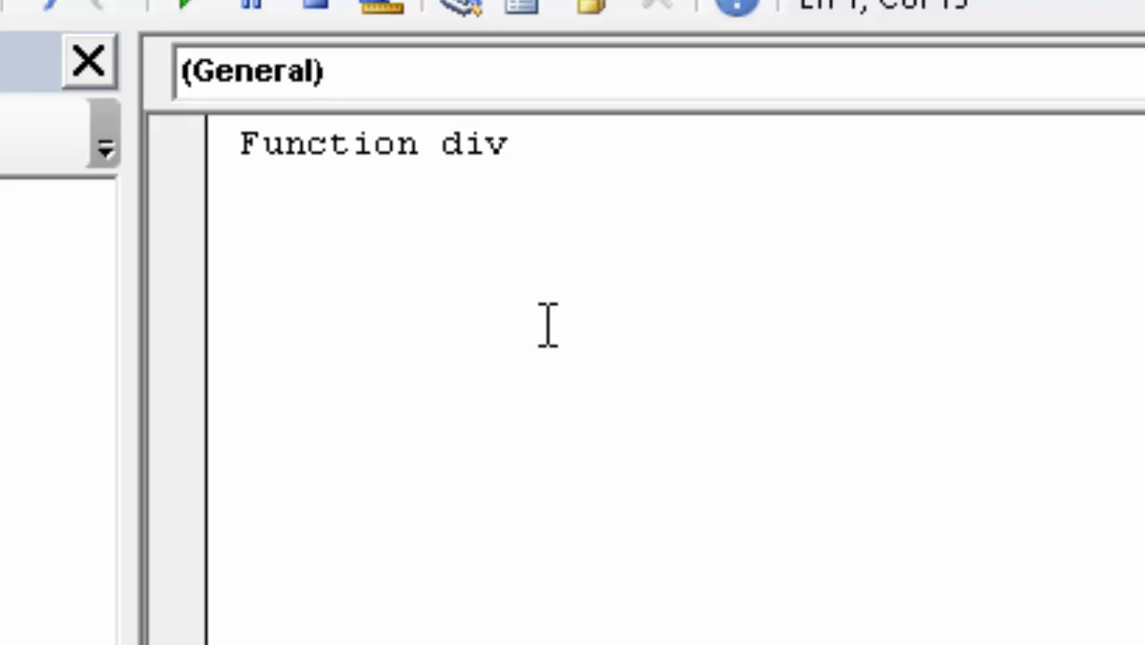
pyautogui.write('(')
pyautogui.write('a')
pyautogui.write(' As')
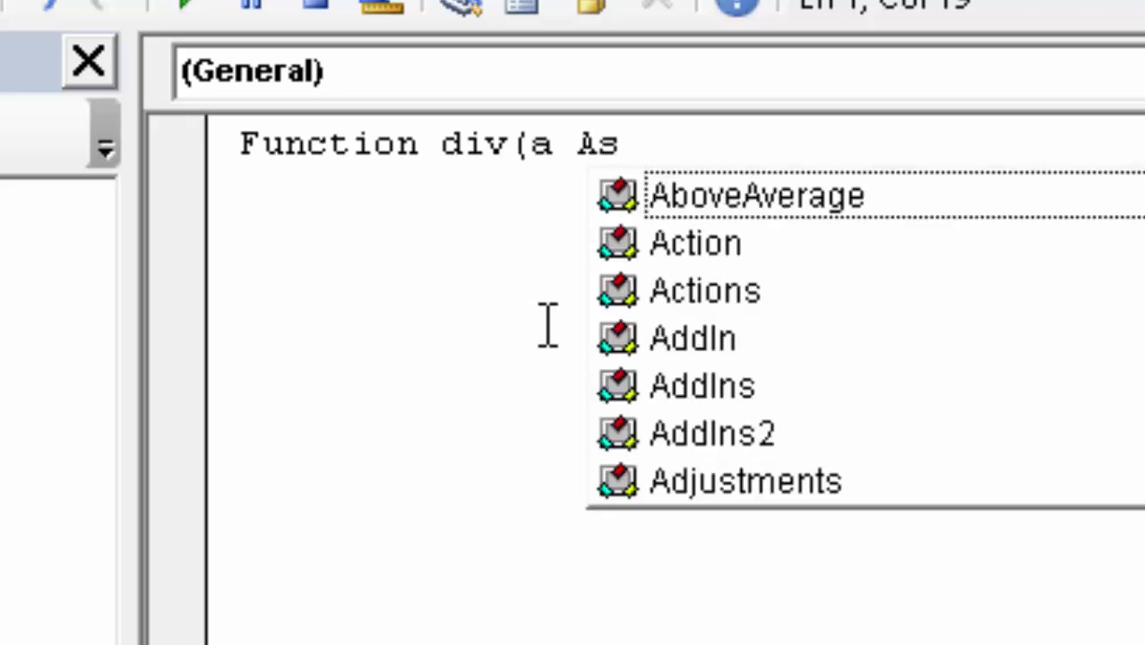
pyautogui.write(' in')
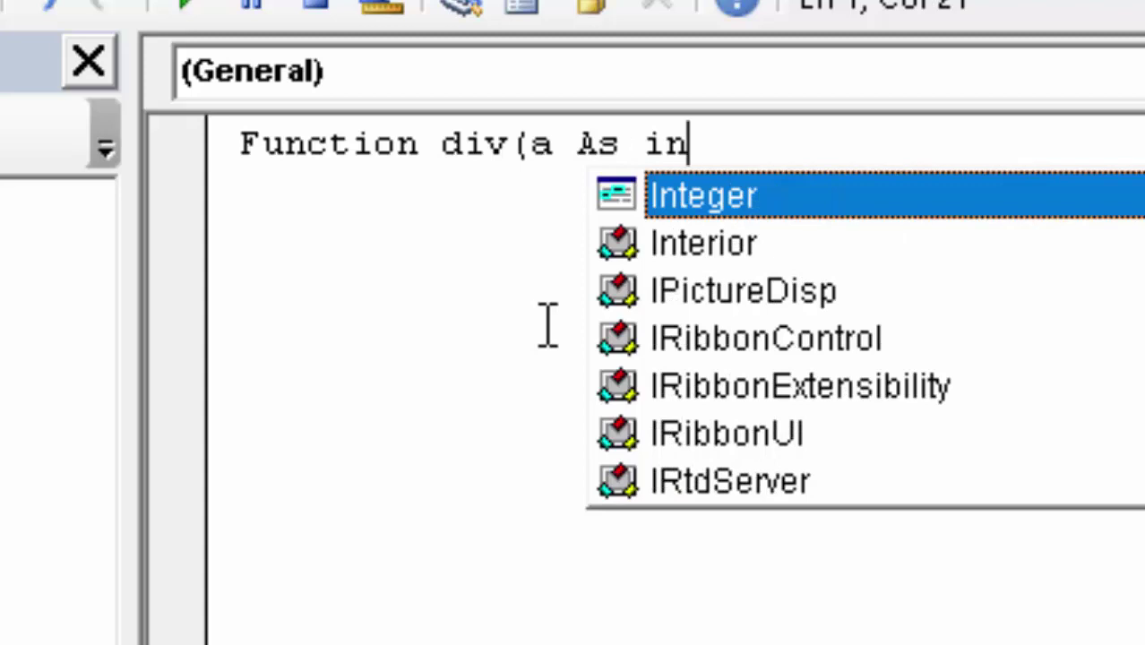
pyautogui.press('Tab')
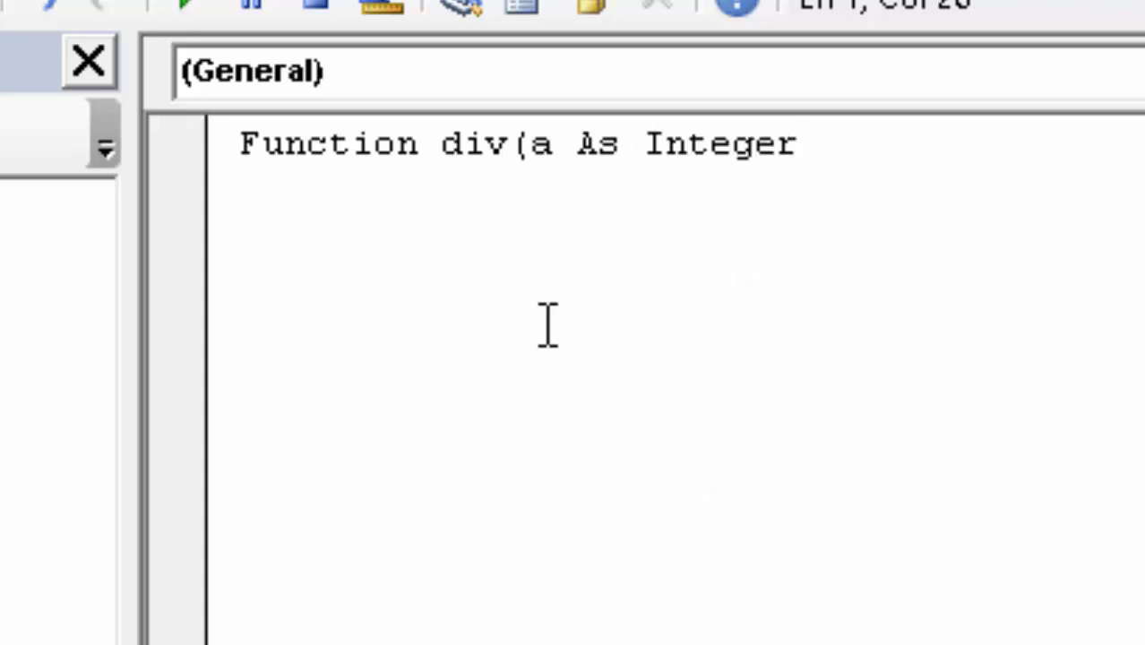
pyautogui.write(',')
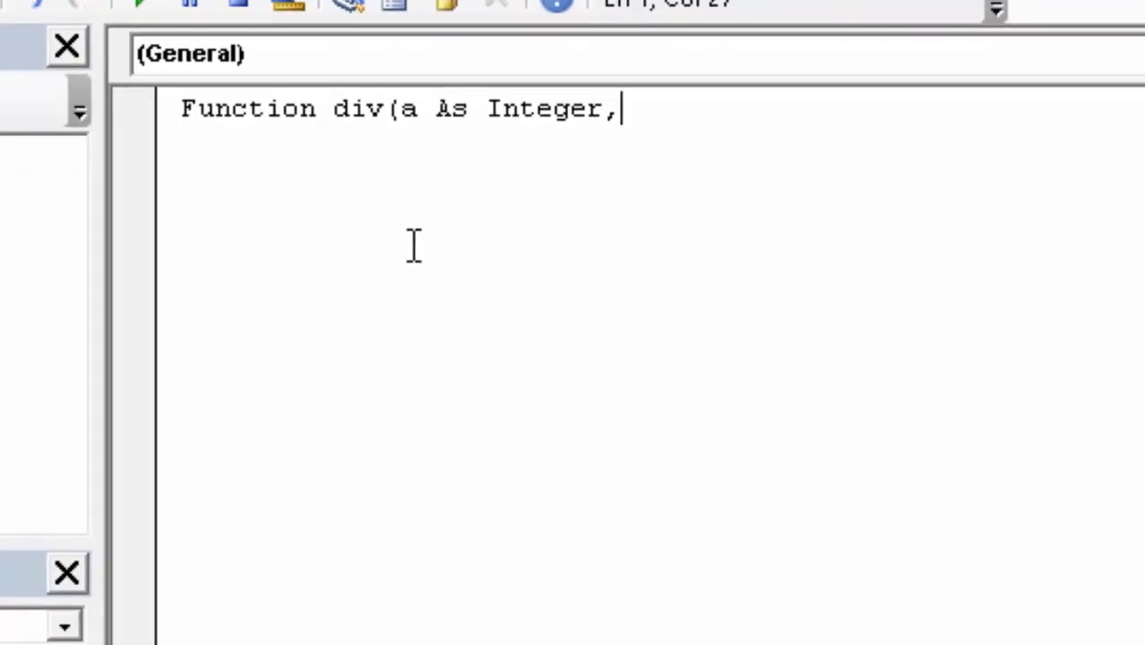
pyautogui.write('b')
pyautogui.write(' as ')
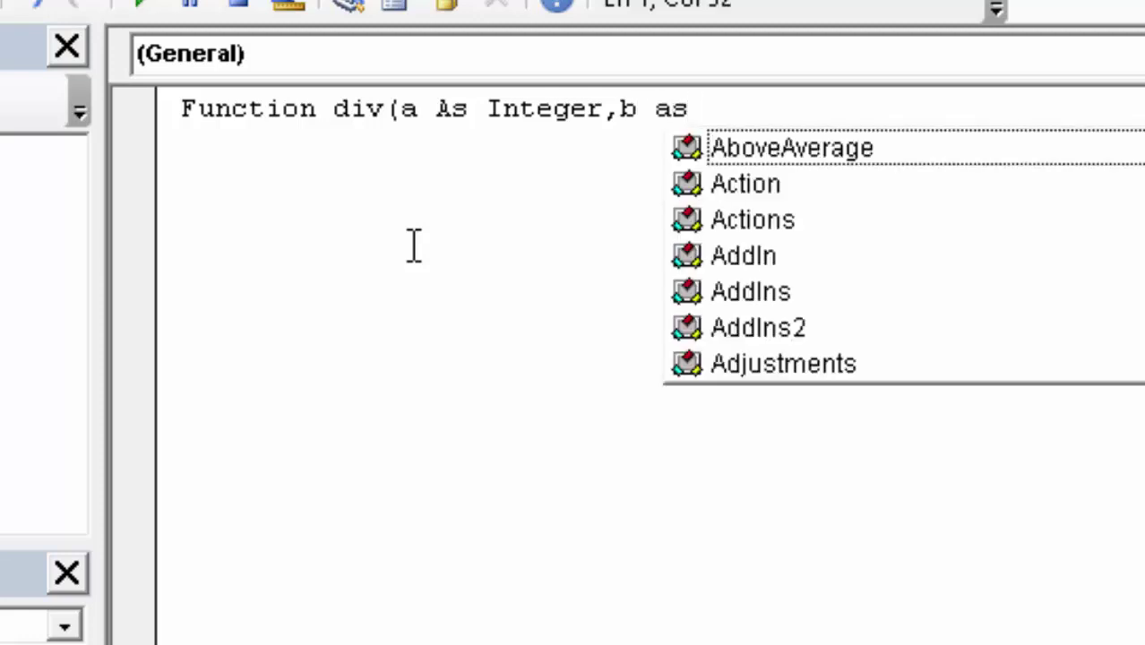
pyautogui.write('int')
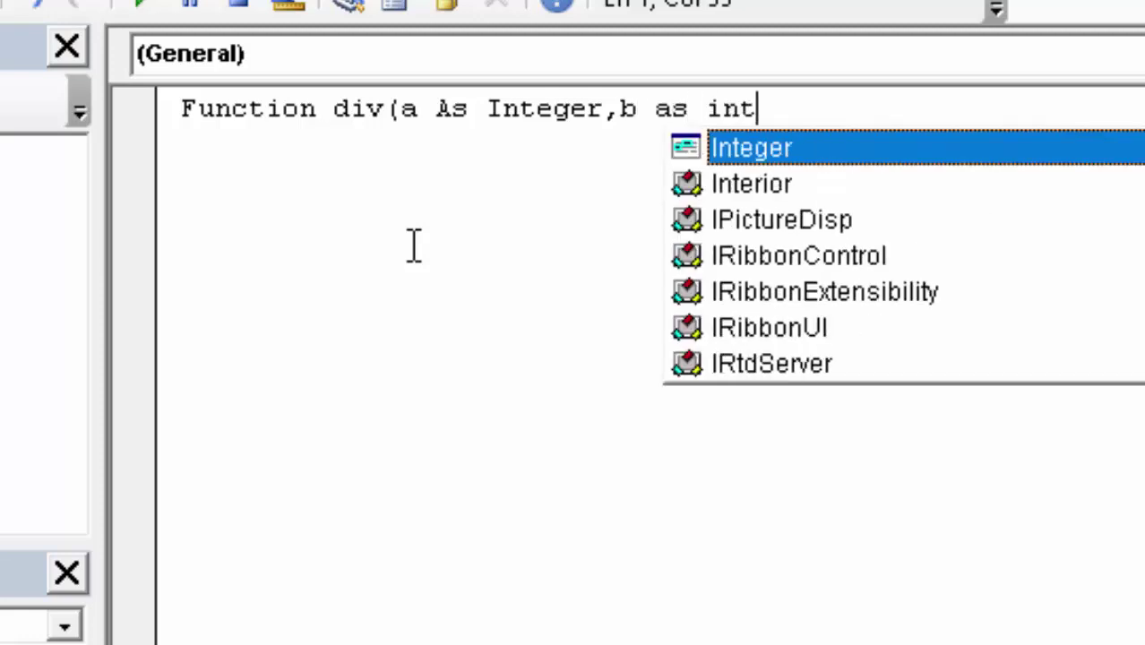
pyautogui.press('Tab')
pyautogui.write(')')
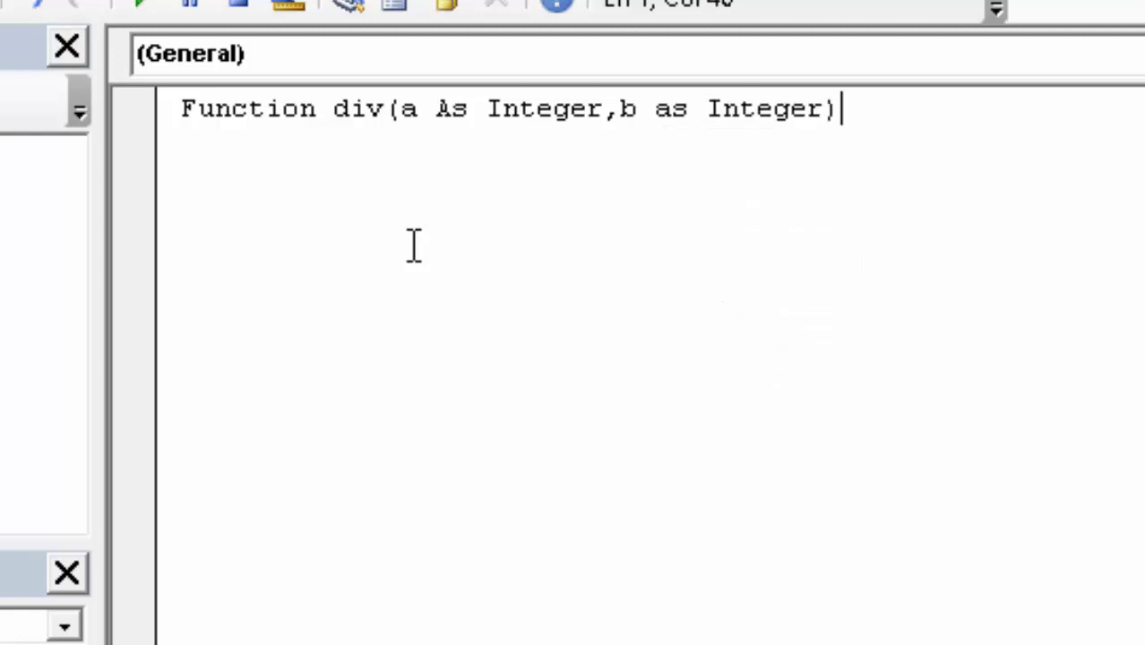
pyautogui.write('A')
pyautogui.press('BackSpace')
pyautogui.write('as')
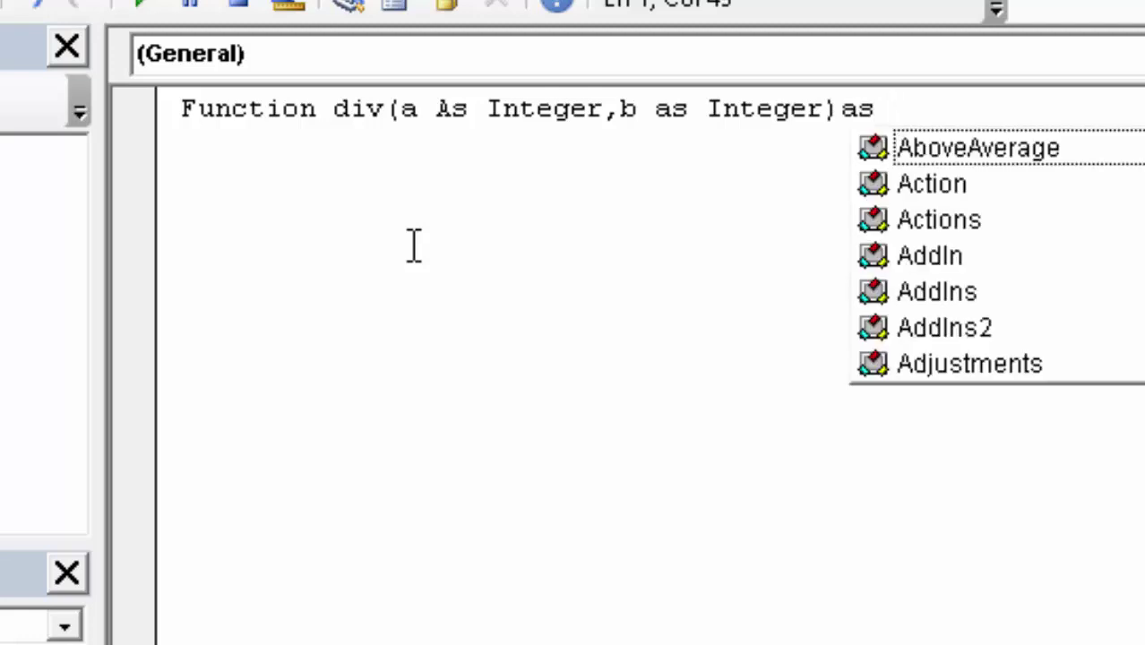
pyautogui.write(' int')
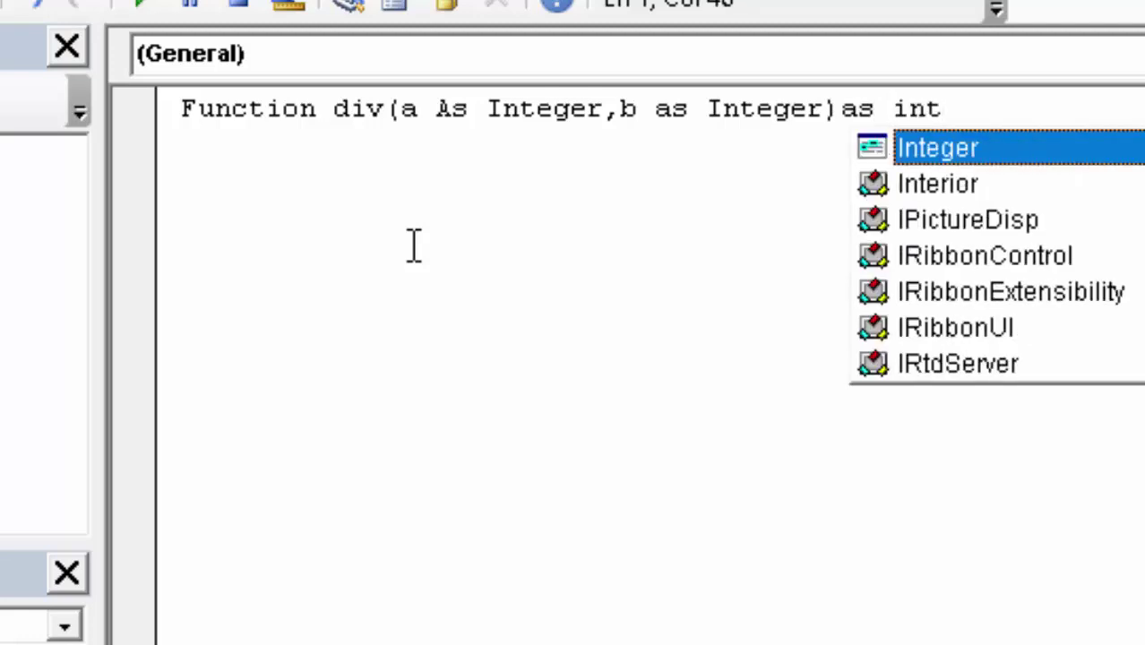
pyautogui.press('Escape')
pyautogui.hotkey('ctrl', 'space')
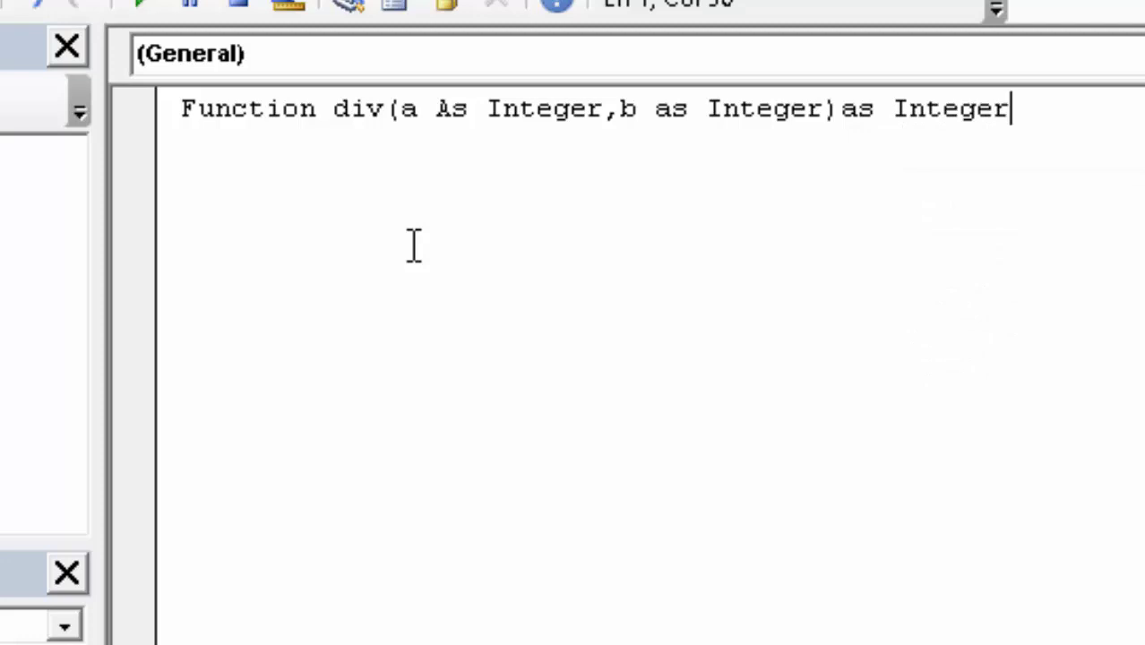
pyautogui.press('Return')
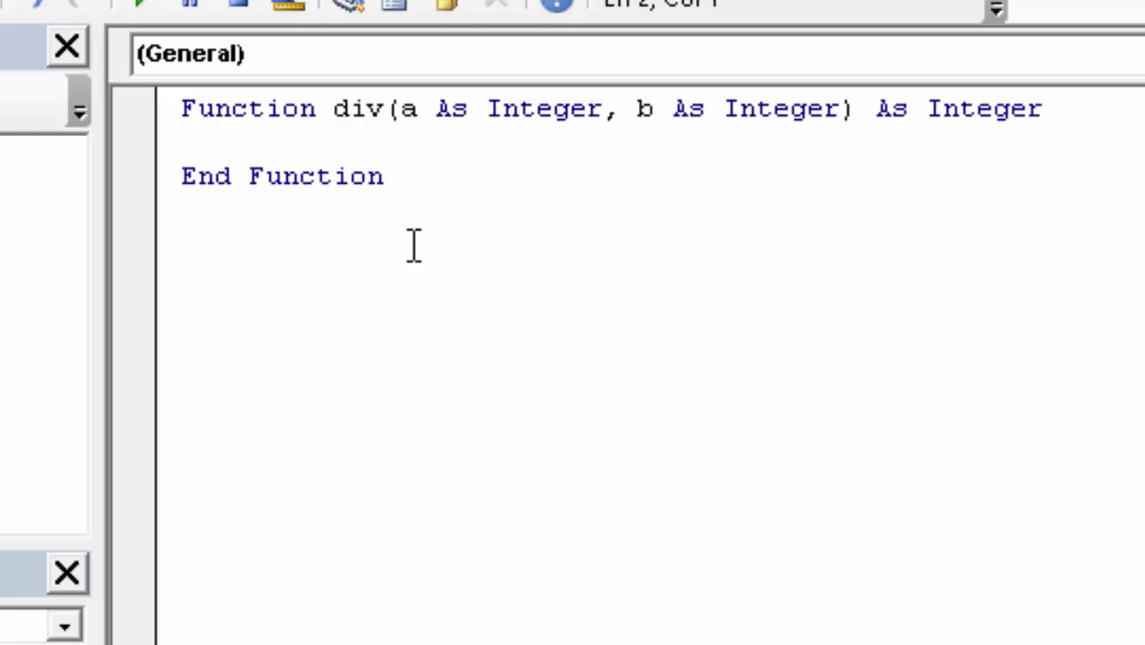
# - Set the function body to 'div = a/b' and return to the Excel worksheet
pyautogui.write('div')
pyautogui.write(' = ')
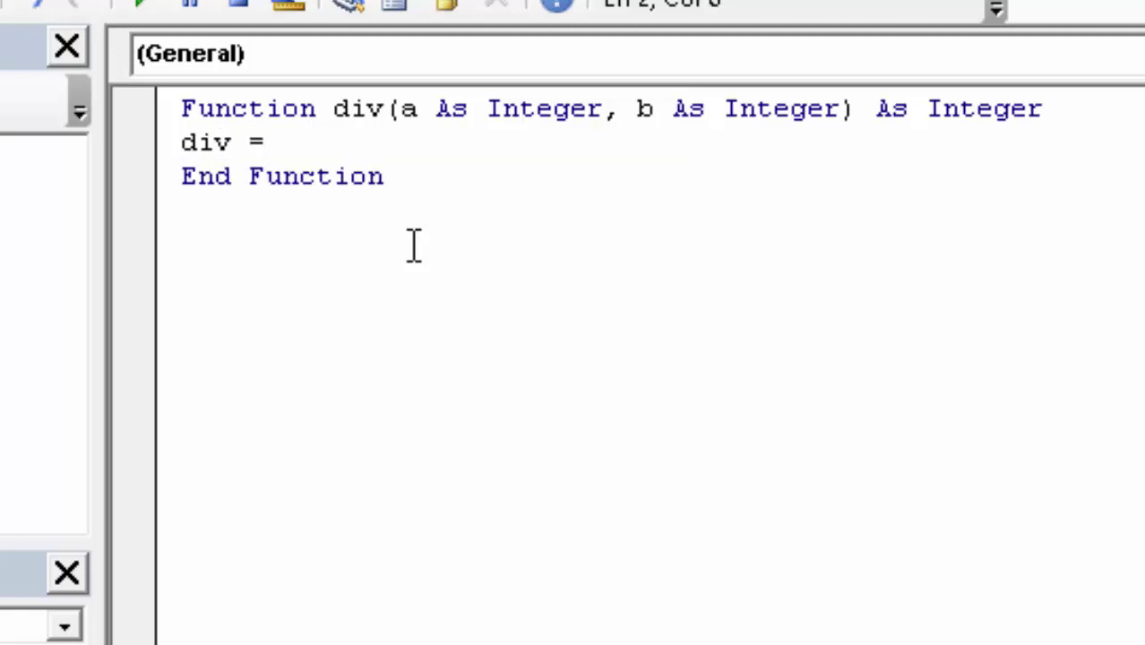
pyautogui.write('a')
pyautogui.write('/v')
pyautogui.press('BackSpace')
pyautogui.write('b')
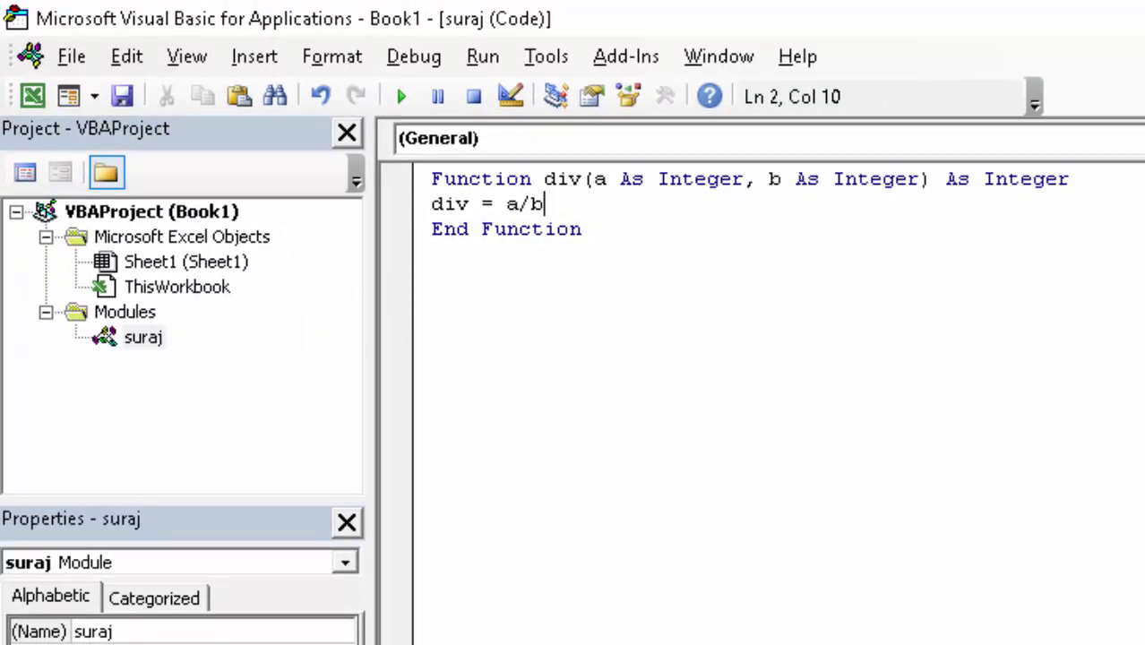
pyautogui.hotkey('alt', 'F11')
# - Enter =div(4,2) and =div(10,5) in two cells, each returning 2
pyautogui.click(731, 527)
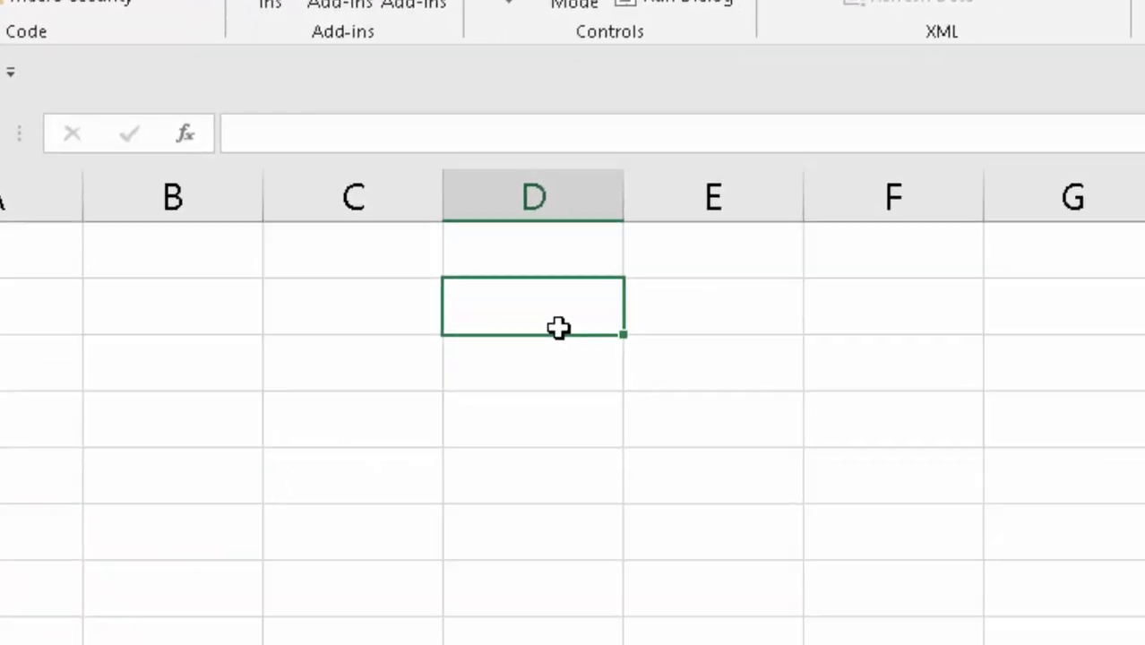
pyautogui.write('=d')
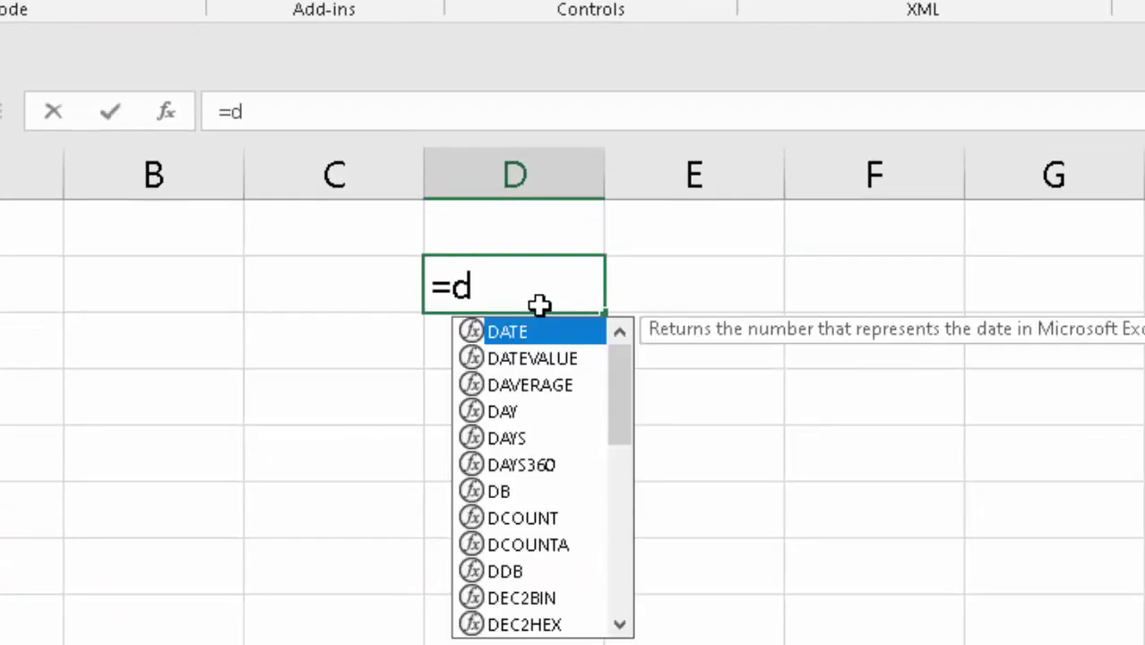
pyautogui.write('i')
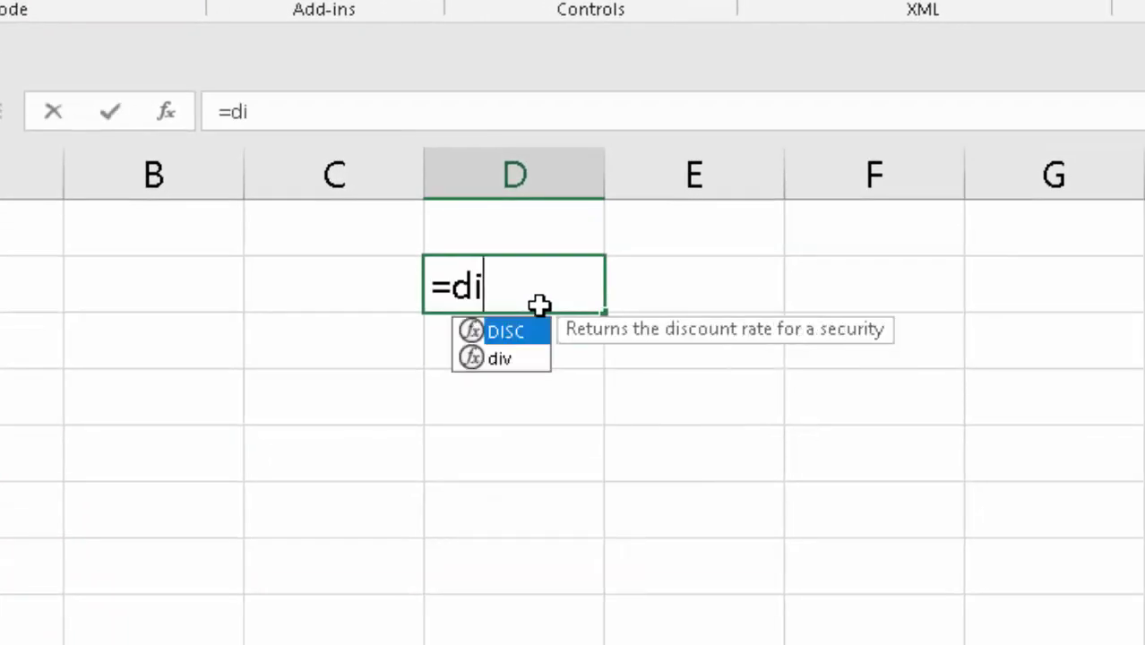
pyautogui.press('Down')
pyautogui.press('Tab')
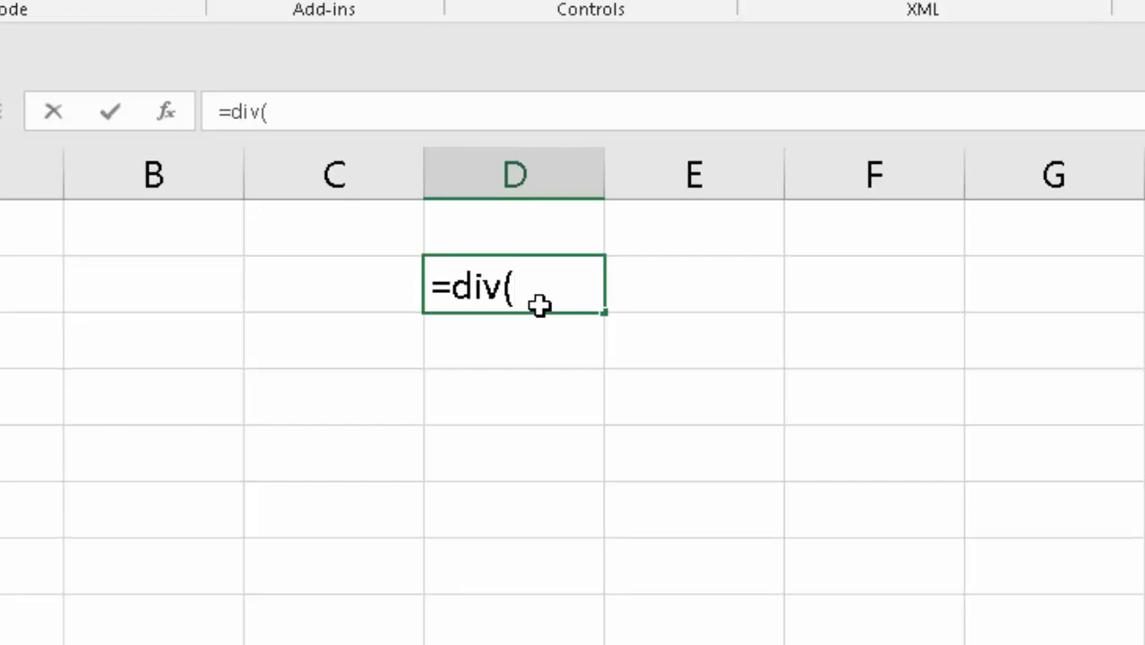
pyautogui.write('4,2')
pyautogui.write(')')
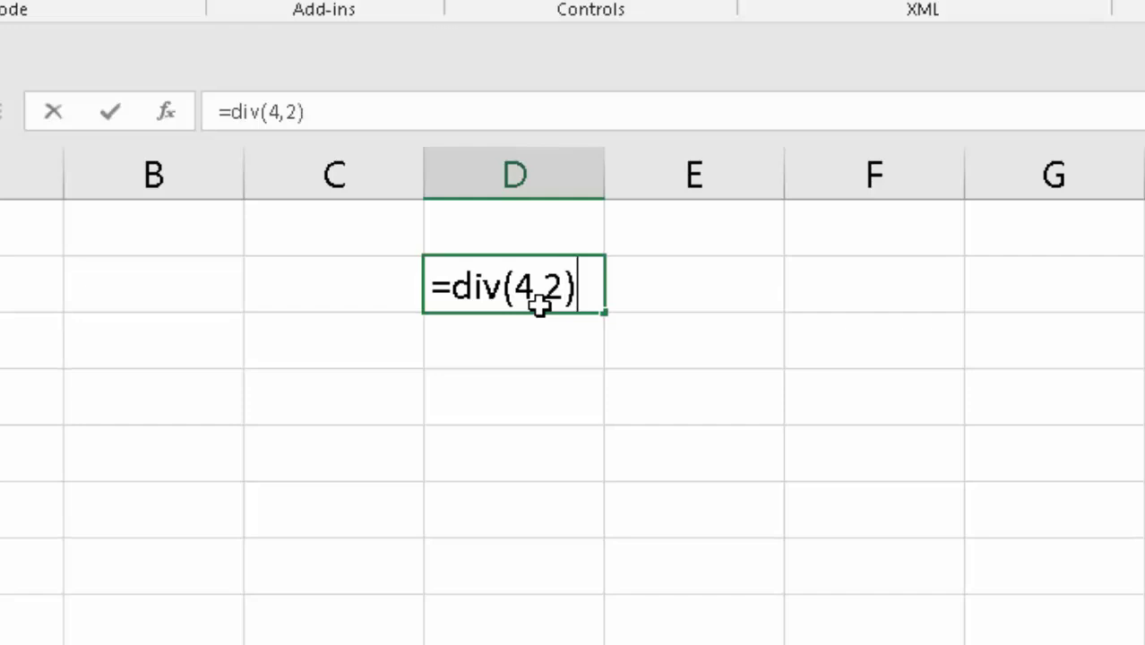
pyautogui.press('Return')
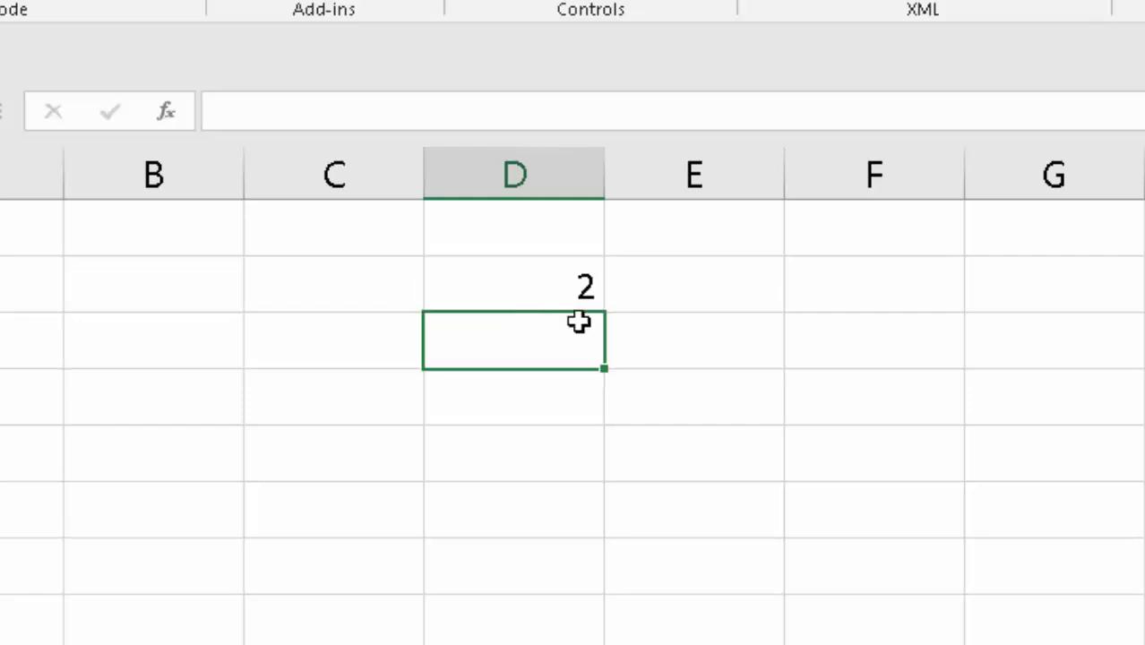
pyautogui.click(682, 345)
pyautogui.write('=')
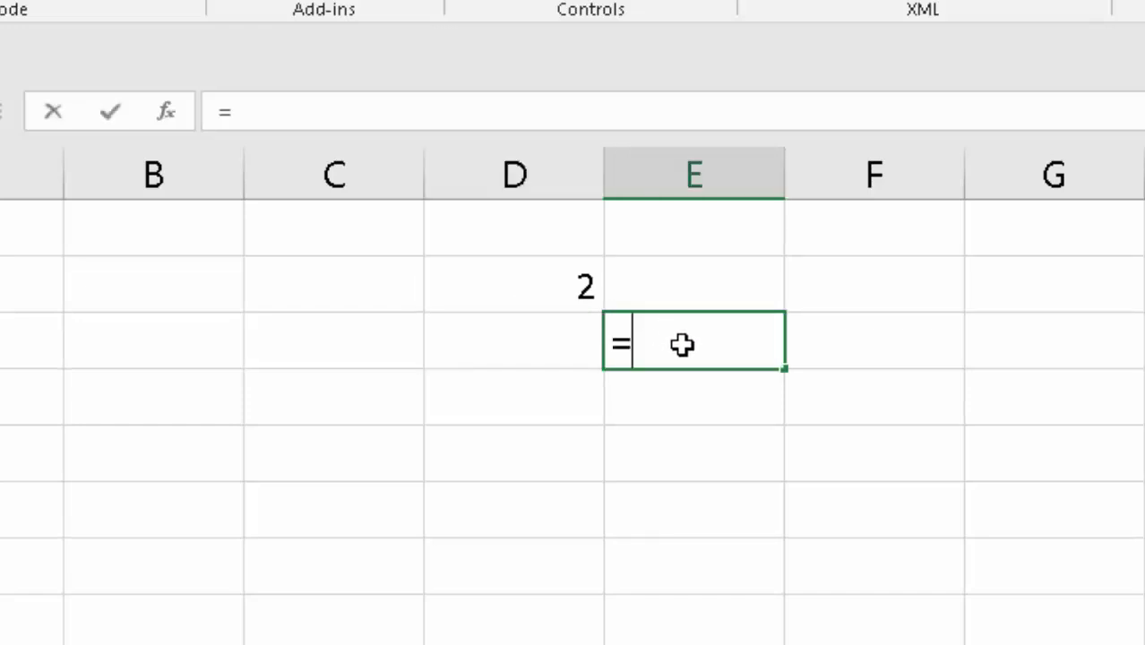
pyautogui.write('div')
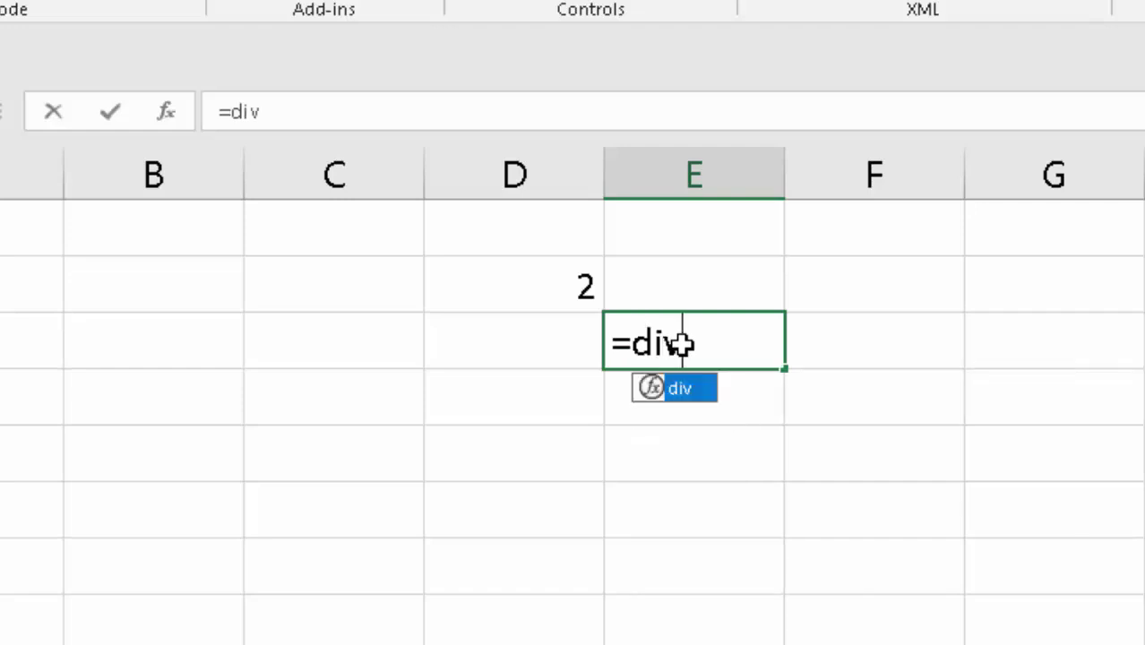
pyautogui.write('(10')
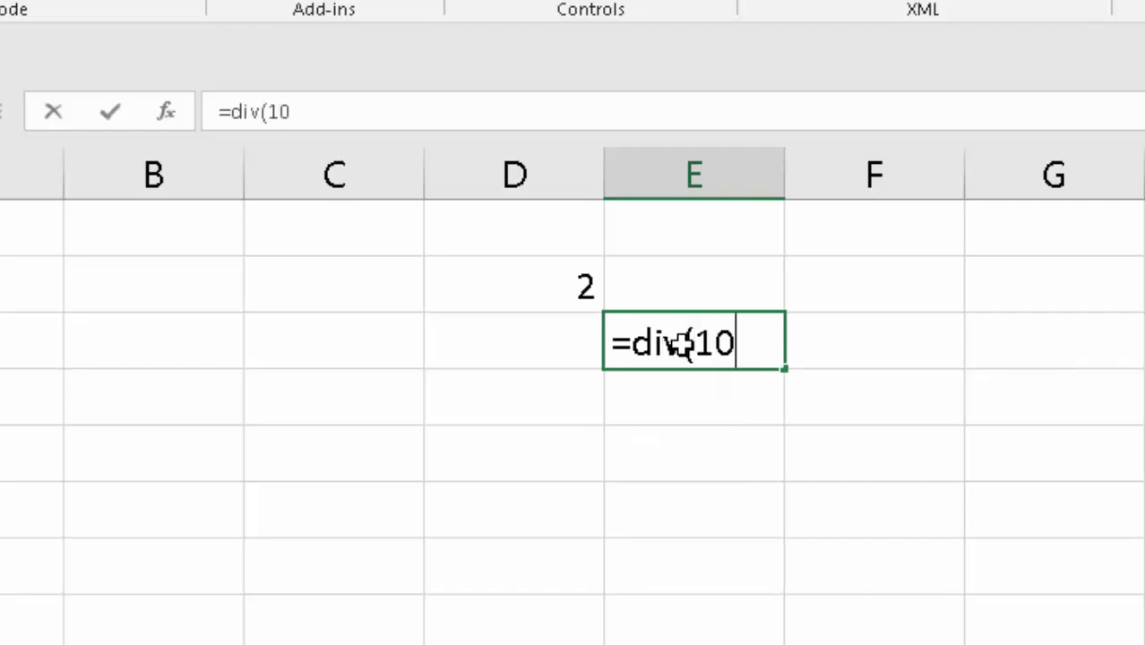
pyautogui.write(',')
pyautogui.write('5))')
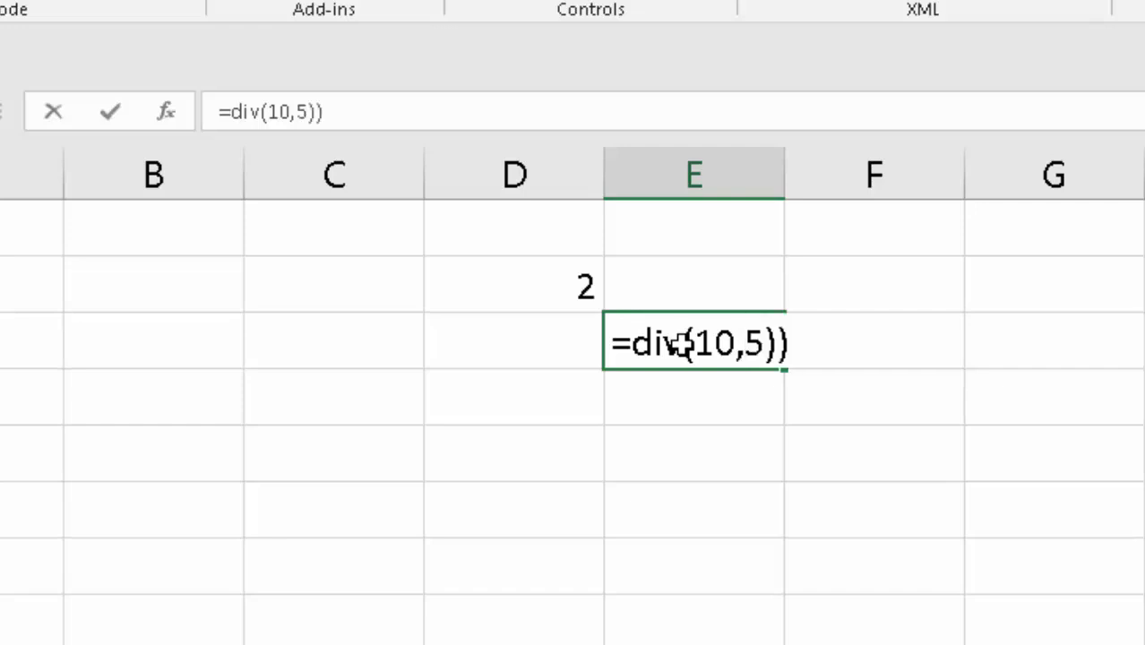
pyautogui.press('BackSpace')
pyautogui.press('Return')
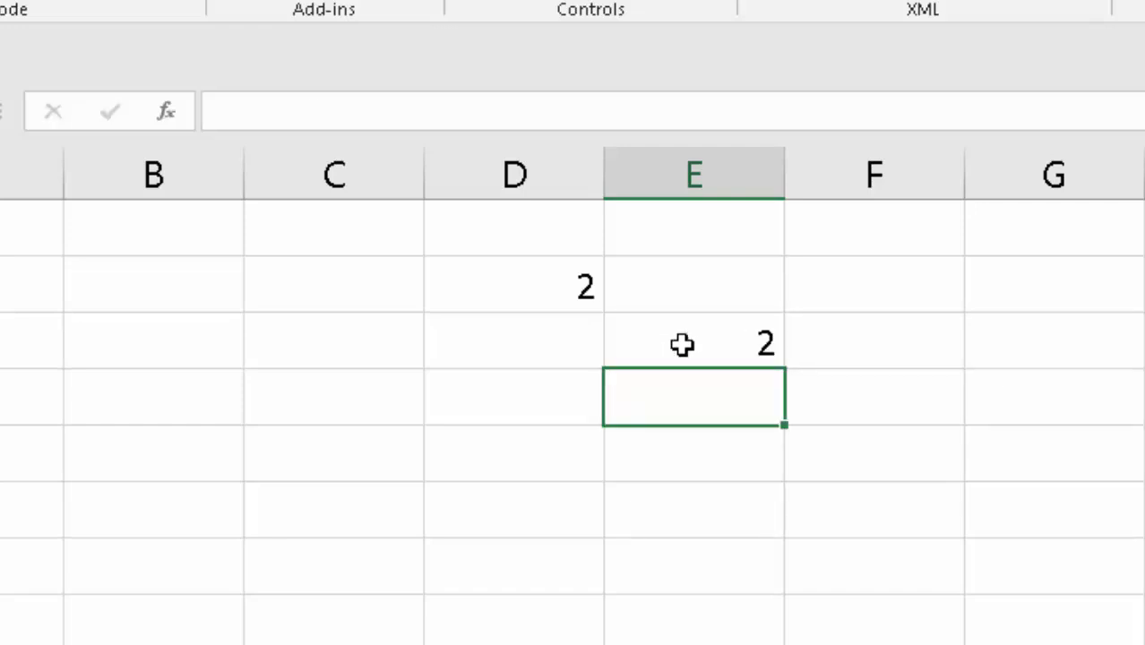
# - Enter =div(5,2) in C5, which returns 2 instead of 2.5
pyautogui.click(309, 472)
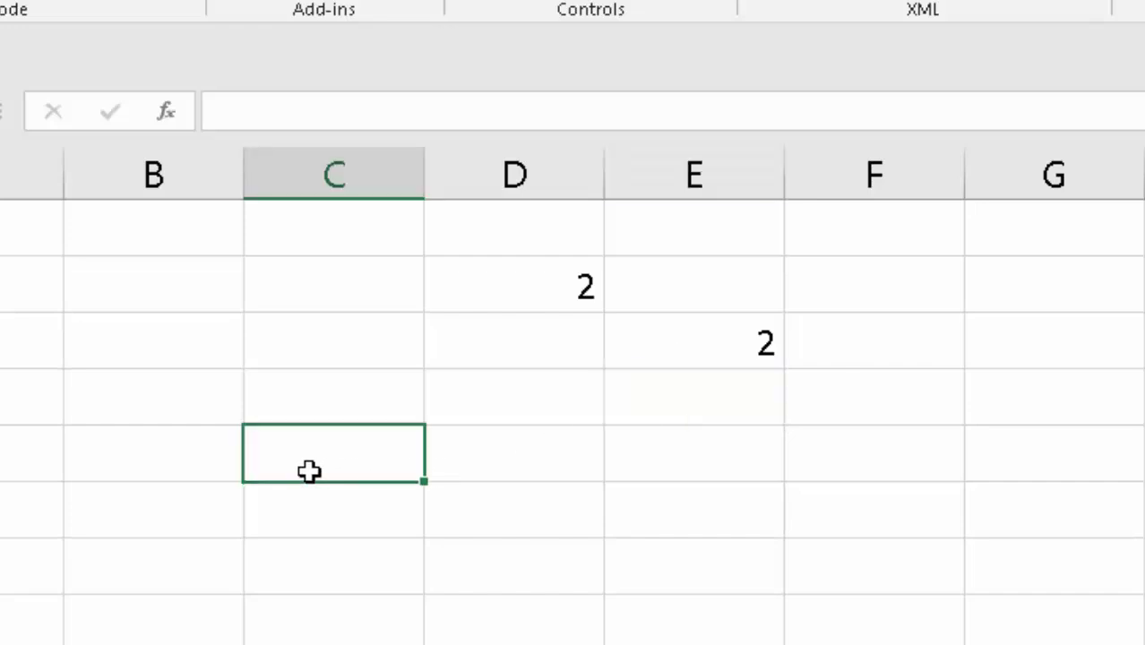
pyautogui.doubleClick(309, 471)
pyautogui.write('=')
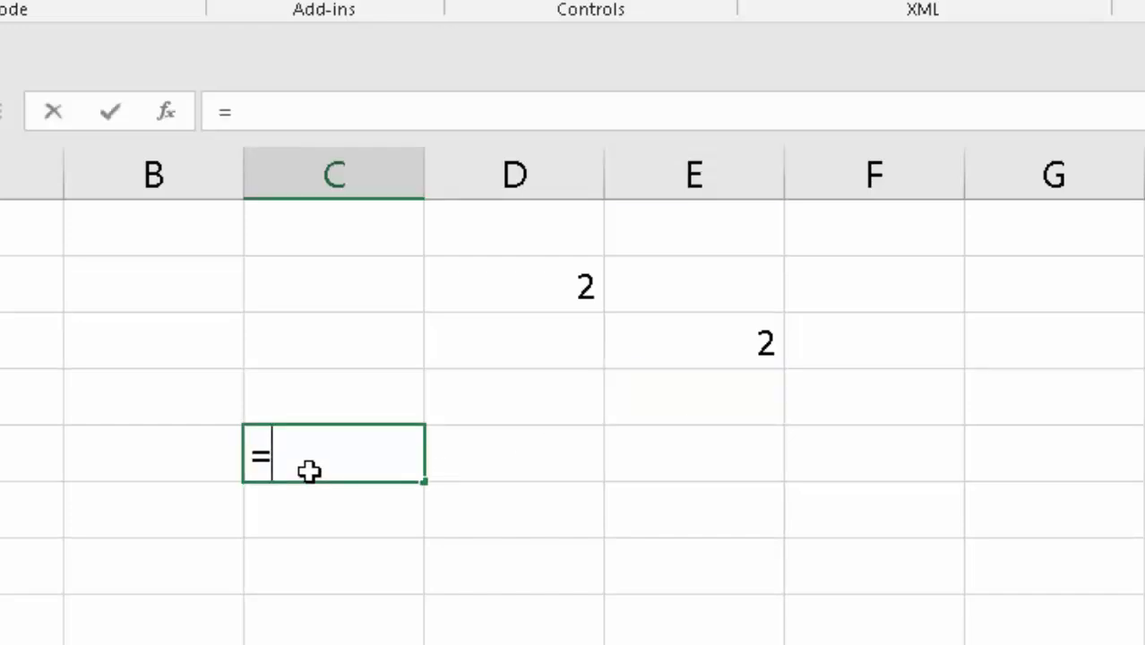
pyautogui.write('div(')
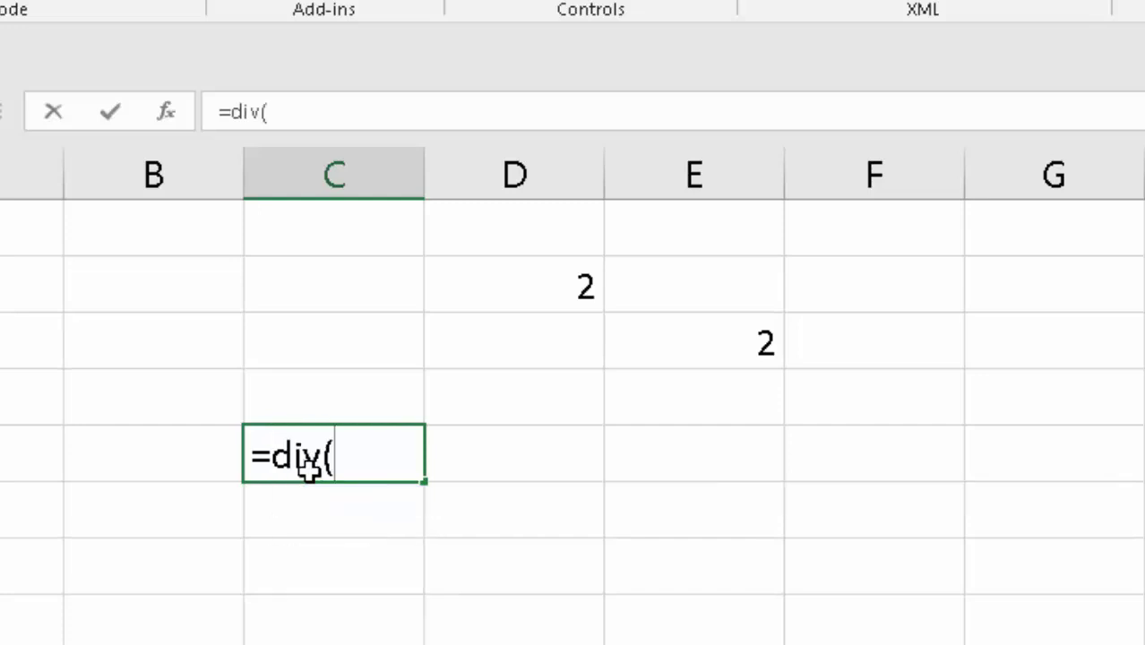
pyautogui.write('5,')
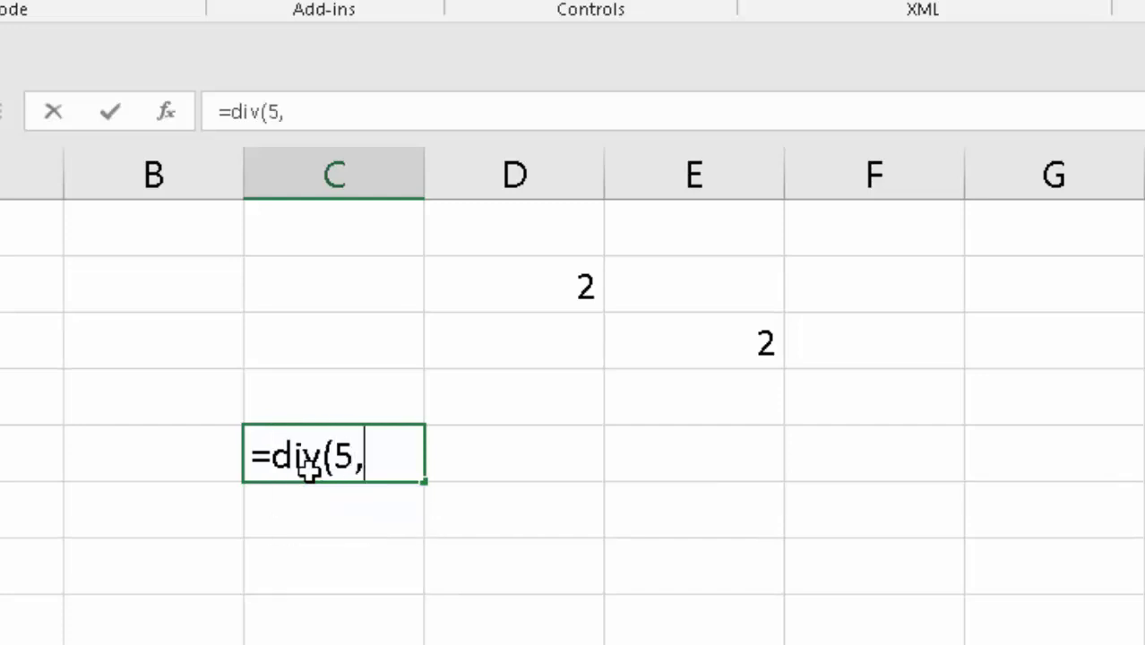
pyautogui.write('2)')
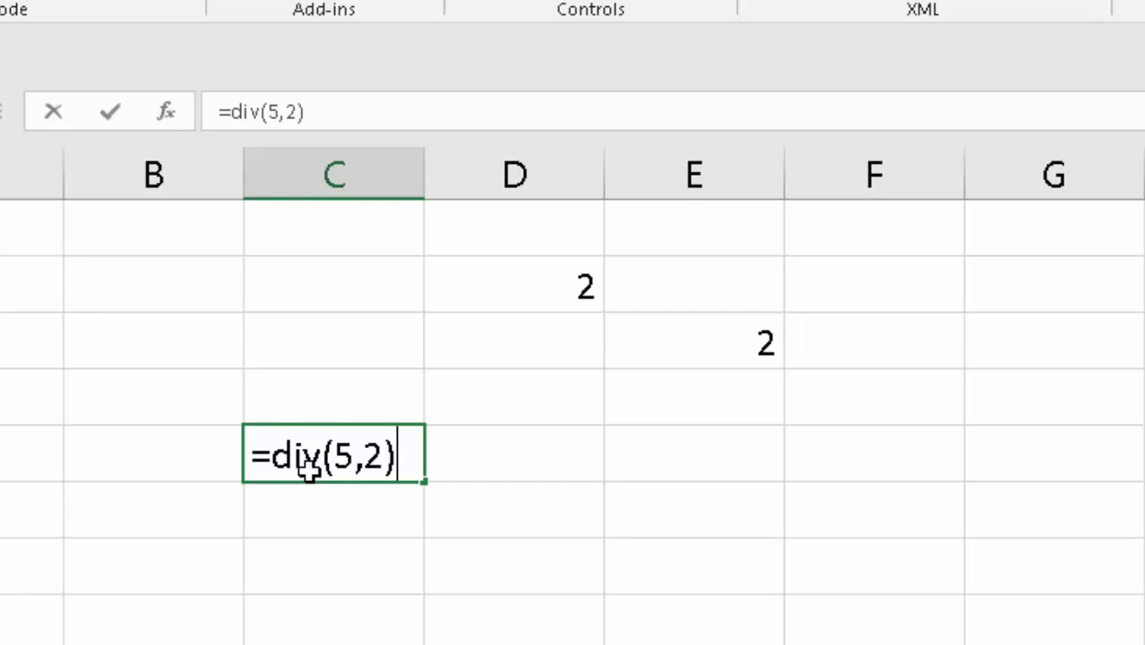
pyautogui.press('Return')
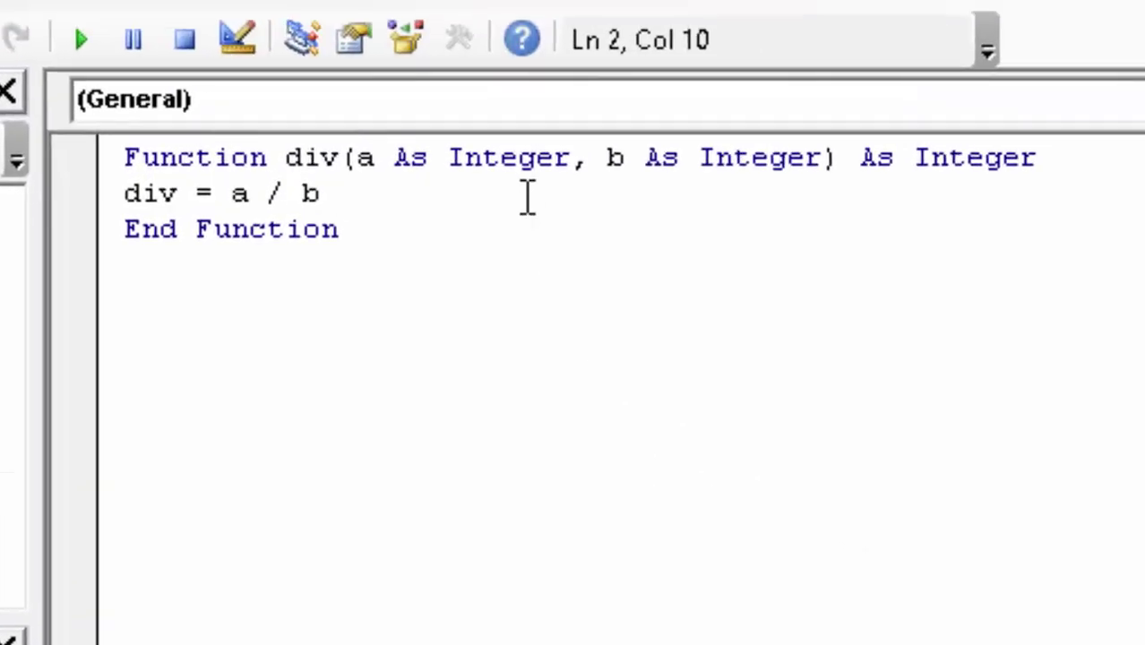
# - In the div header, change the types of a, b and the return value from Integer to Double
pyautogui.click(574, 158)
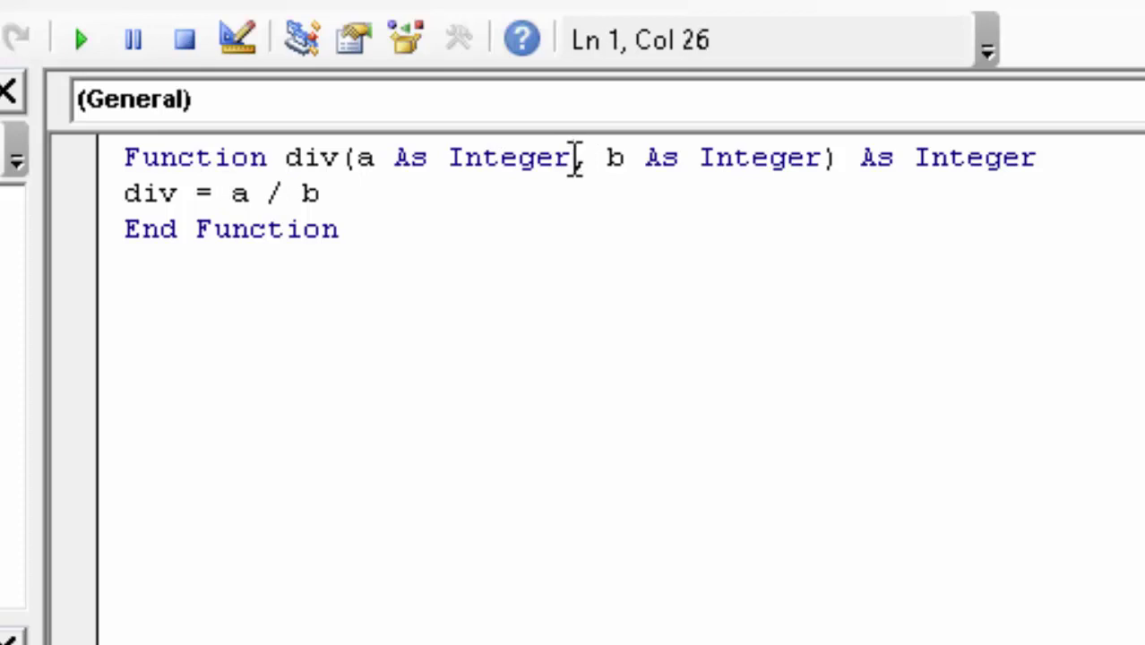
pyautogui.press('BackSpace')
pyautogui.press('BackSpace')
pyautogui.press('BackSpace')
pyautogui.press('BackSpace')
pyautogui.press('BackSpace')
pyautogui.press('BackSpace')
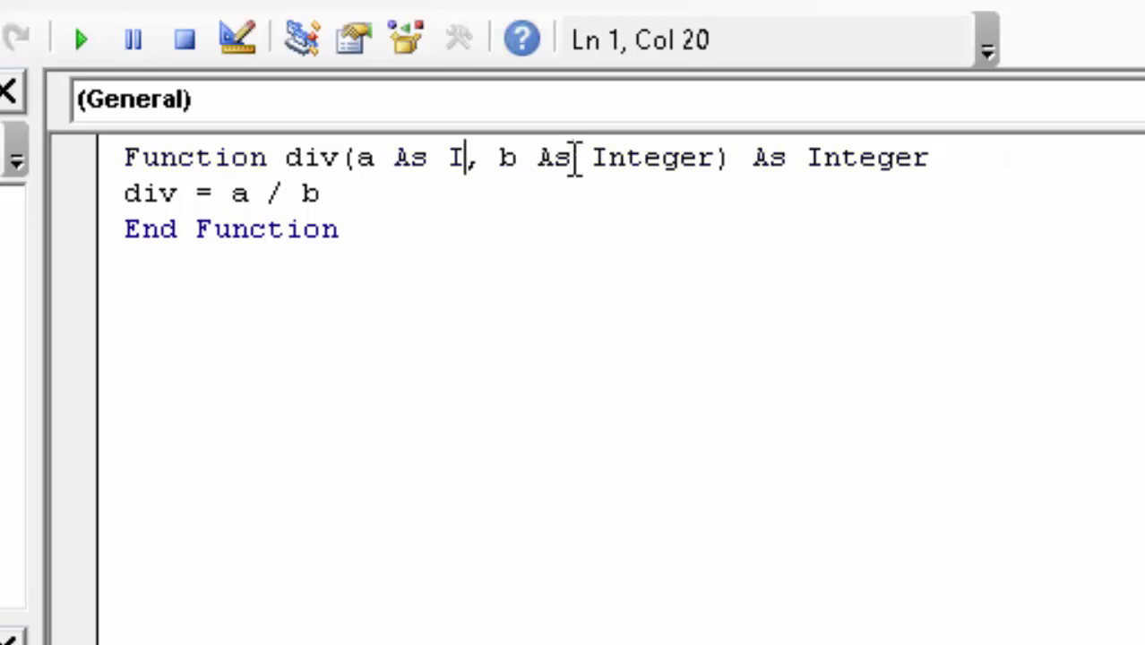
pyautogui.press('BackSpace')
pyautogui.write('D')
pyautogui.write('oub')
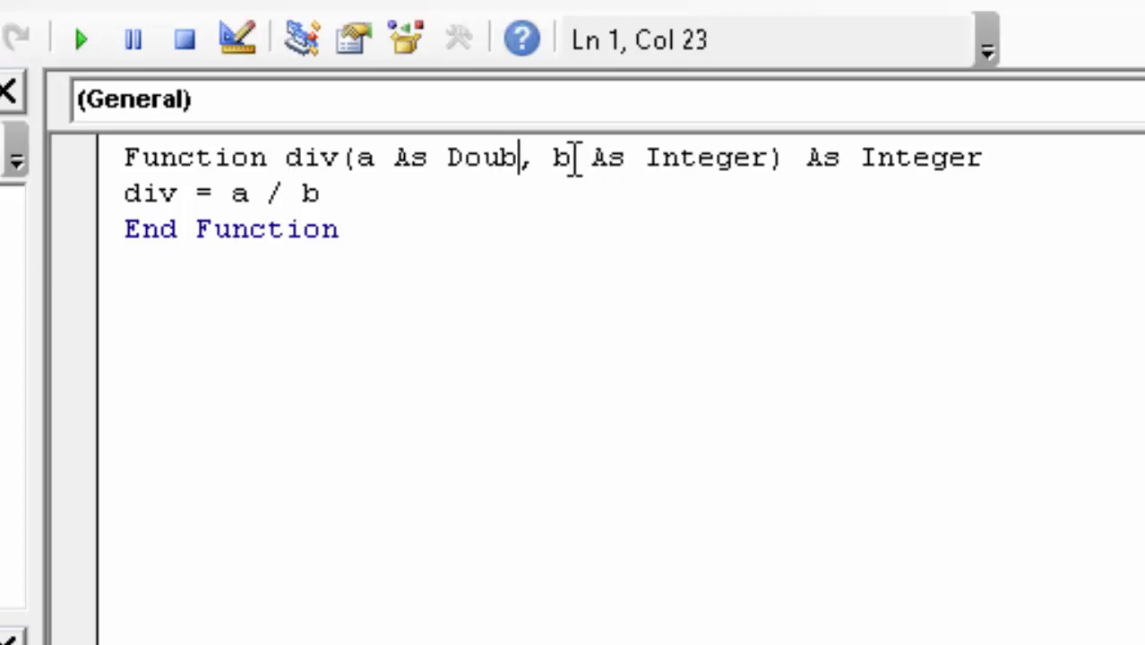
pyautogui.write('l')
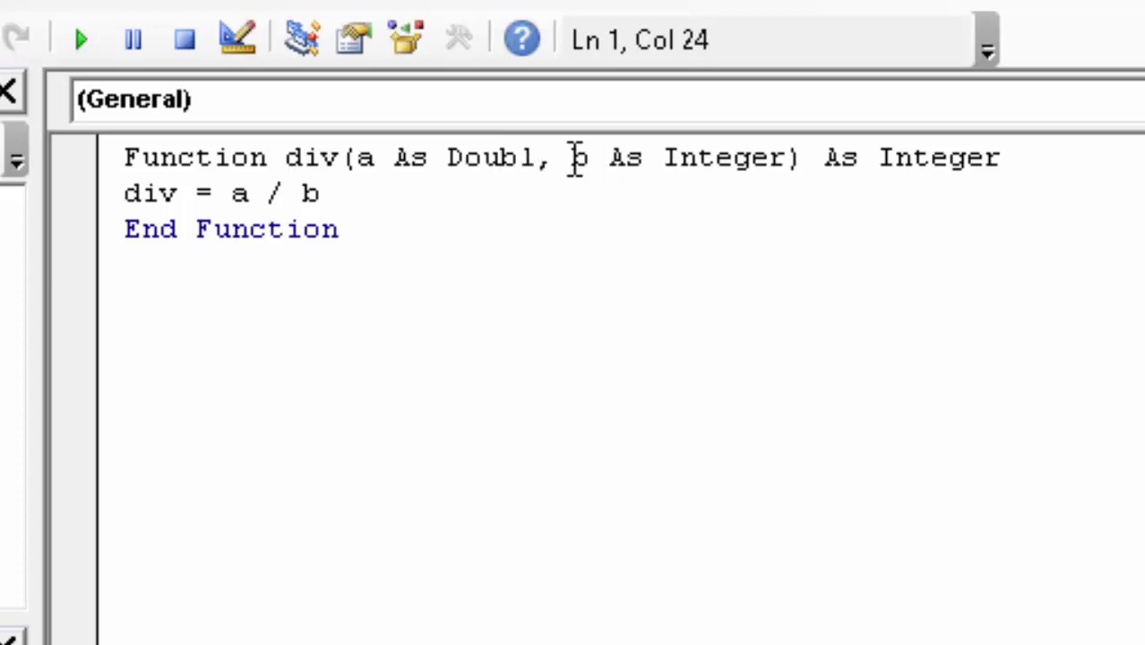
pyautogui.write('e')
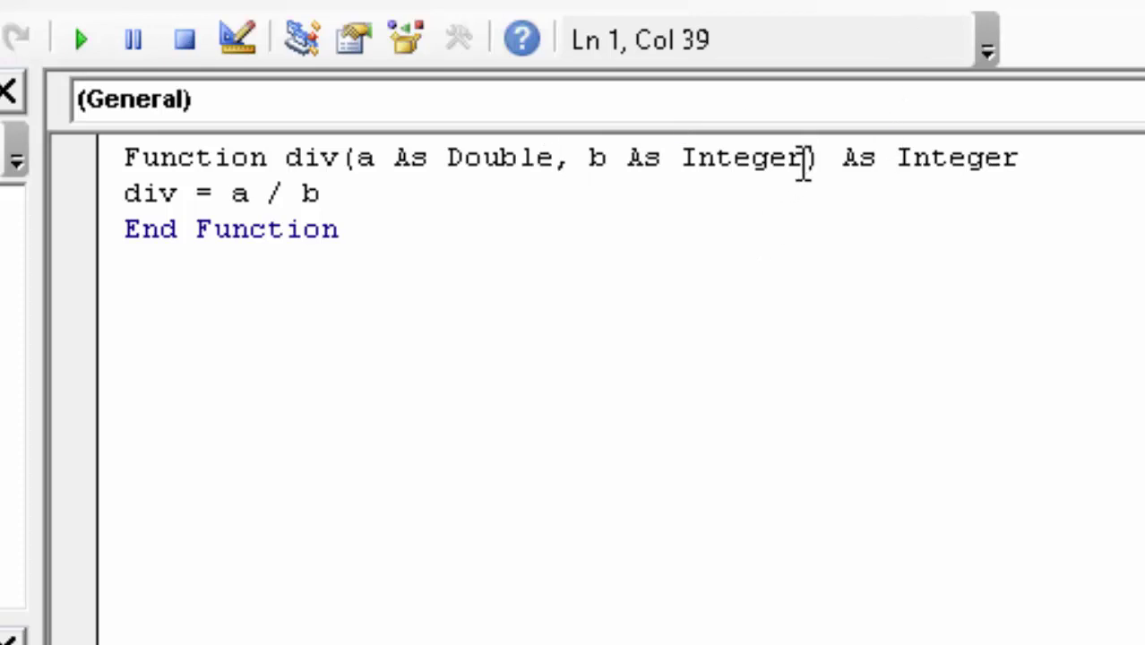
pyautogui.press('BackSpace')
pyautogui.press('BackSpace')
pyautogui.press('BackSpace')
pyautogui.press('BackSpace')
pyautogui.press('BackSpace')
pyautogui.press('BackSpace')
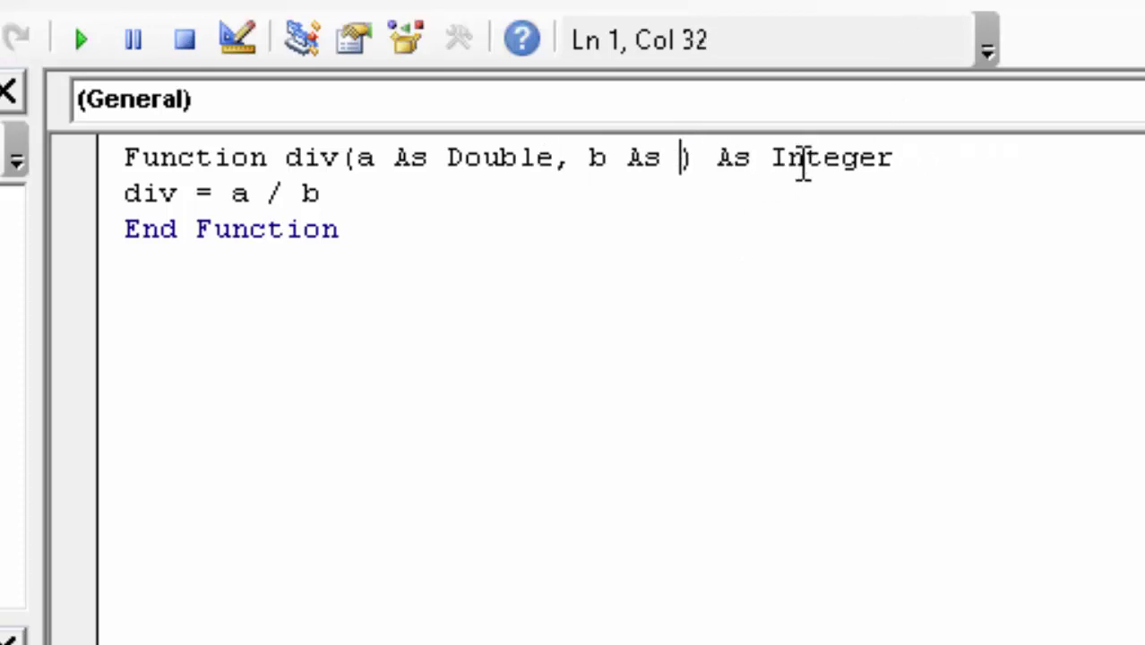
pyautogui.write('Do')
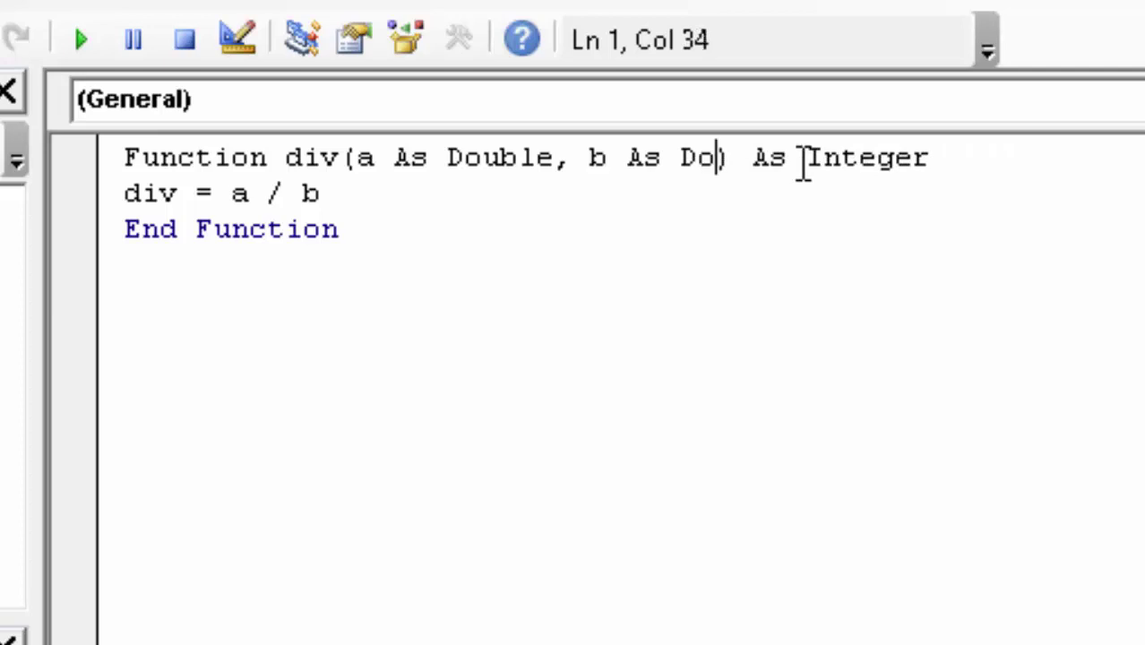
pyautogui.write('uble')
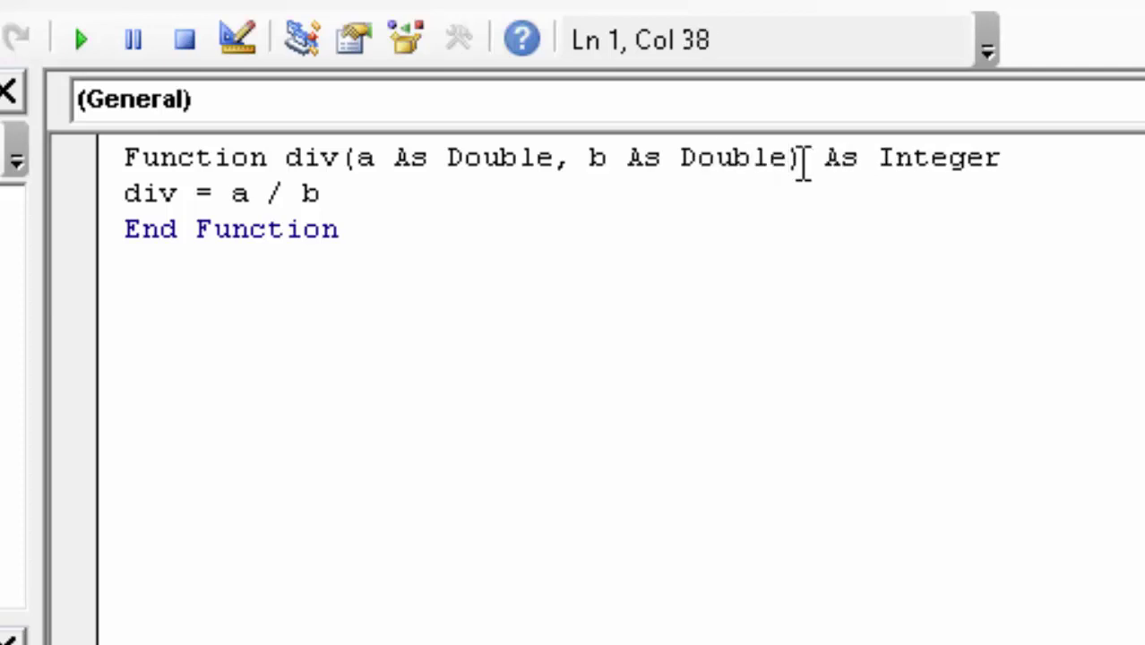
pyautogui.click(1019, 141)
pyautogui.press('BackSpace')
pyautogui.press('BackSpace')
pyautogui.press('BackSpace')
pyautogui.press('BackSpace')
pyautogui.press('BackSpace')
pyautogui.press('BackSpace')
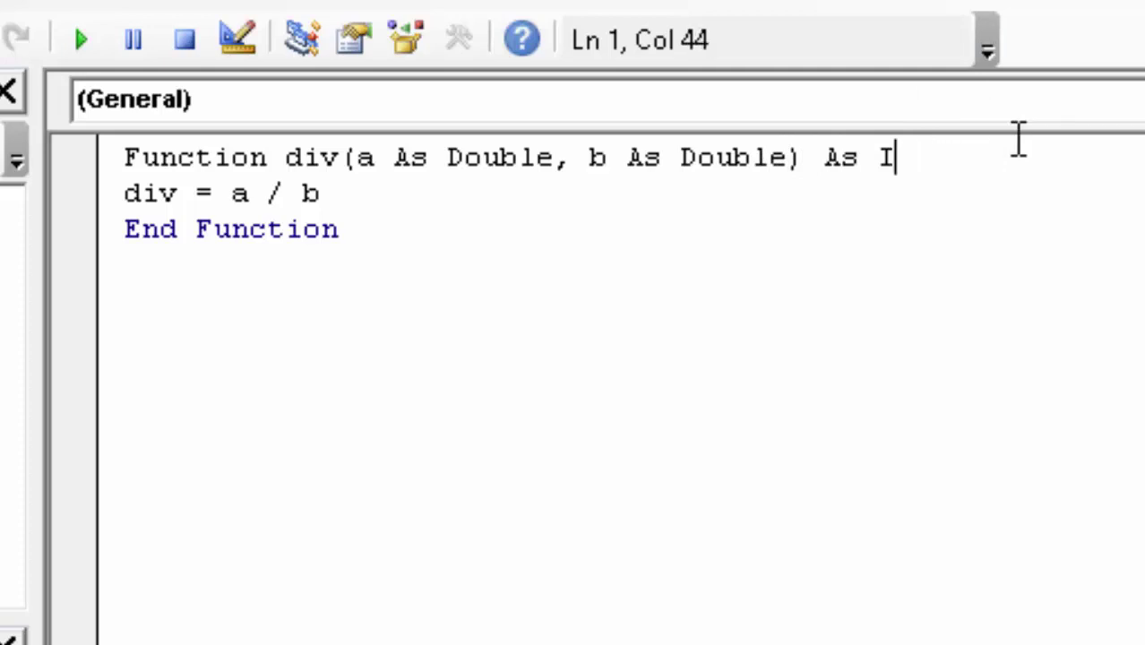
pyautogui.press('BackSpace')
pyautogui.write('Do')
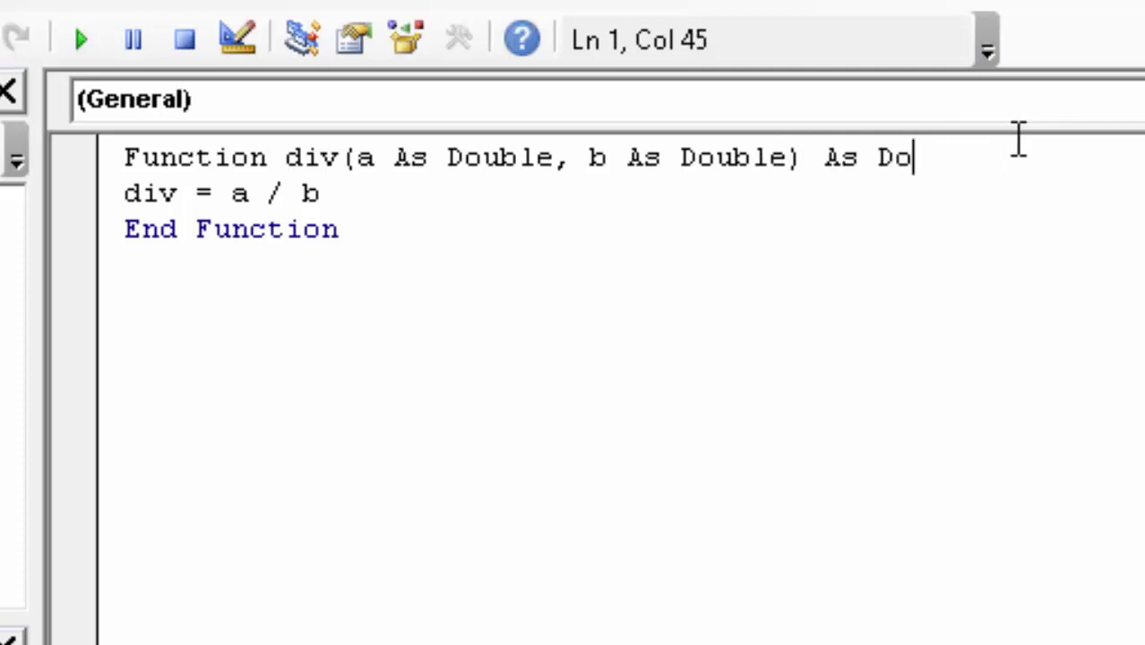
pyautogui.write('uble')
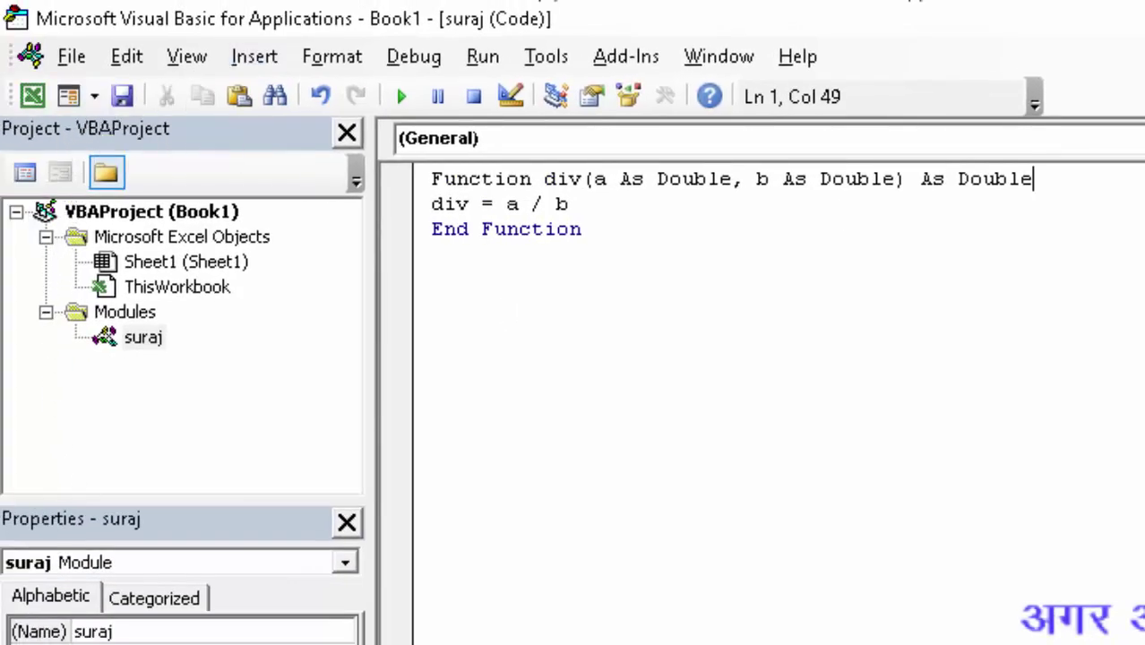
# - Back in Excel, enter =div(5,2) in a column F cell, now returning 2.5
pyautogui.hotkey('alt', 'F11')
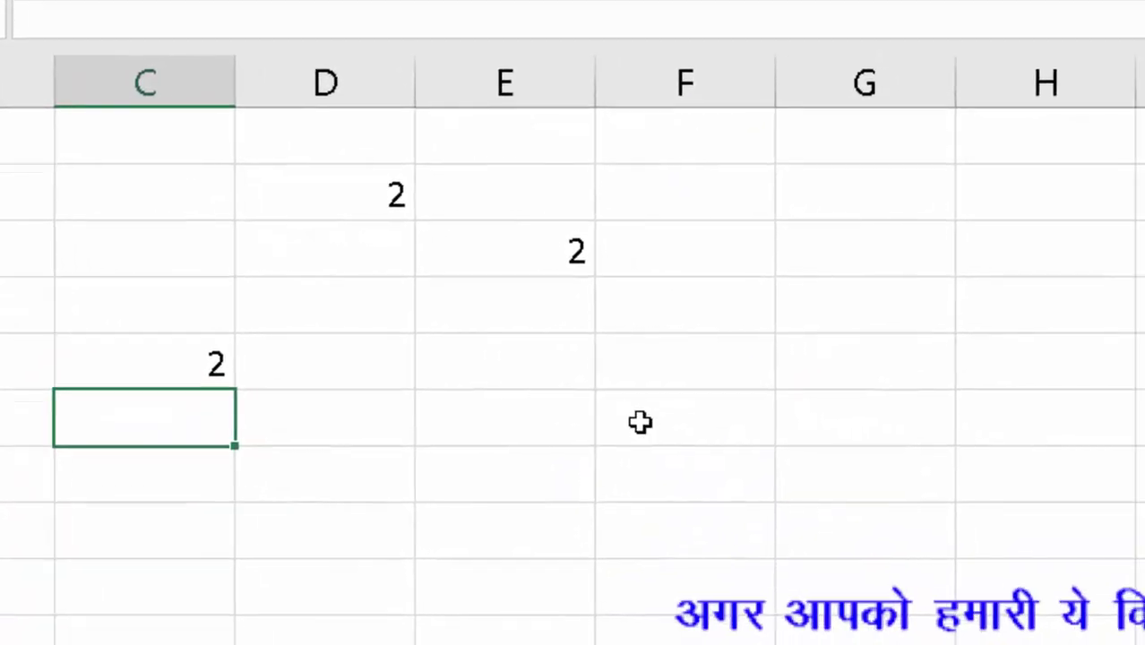
pyautogui.click(415, 383)
pyautogui.write('=')
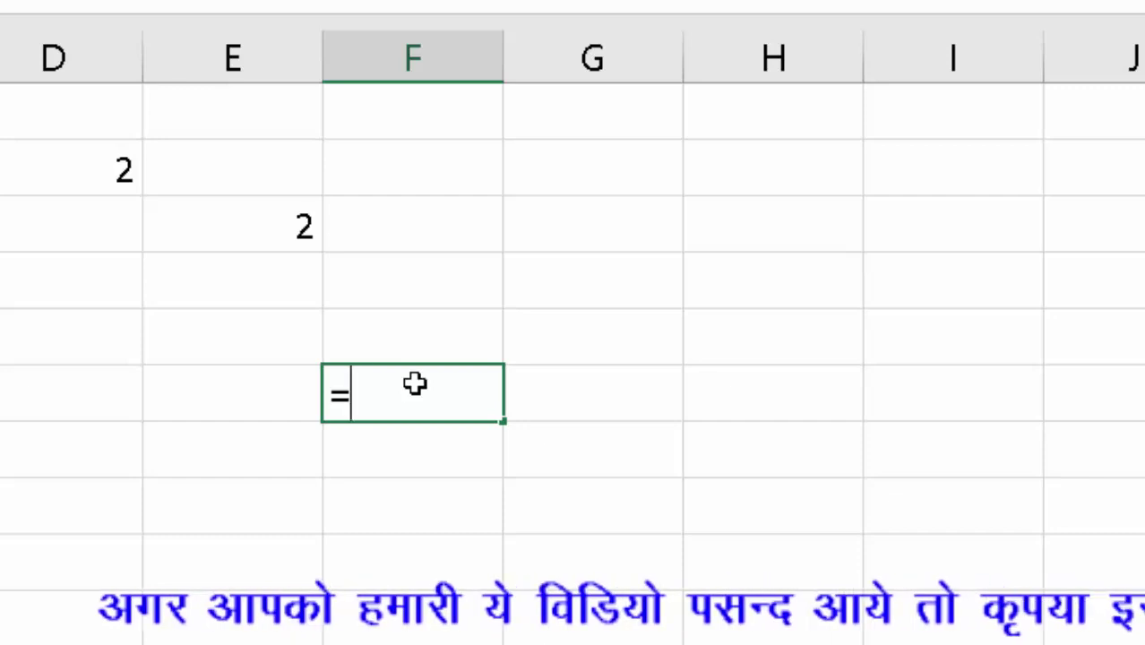
pyautogui.write('div')
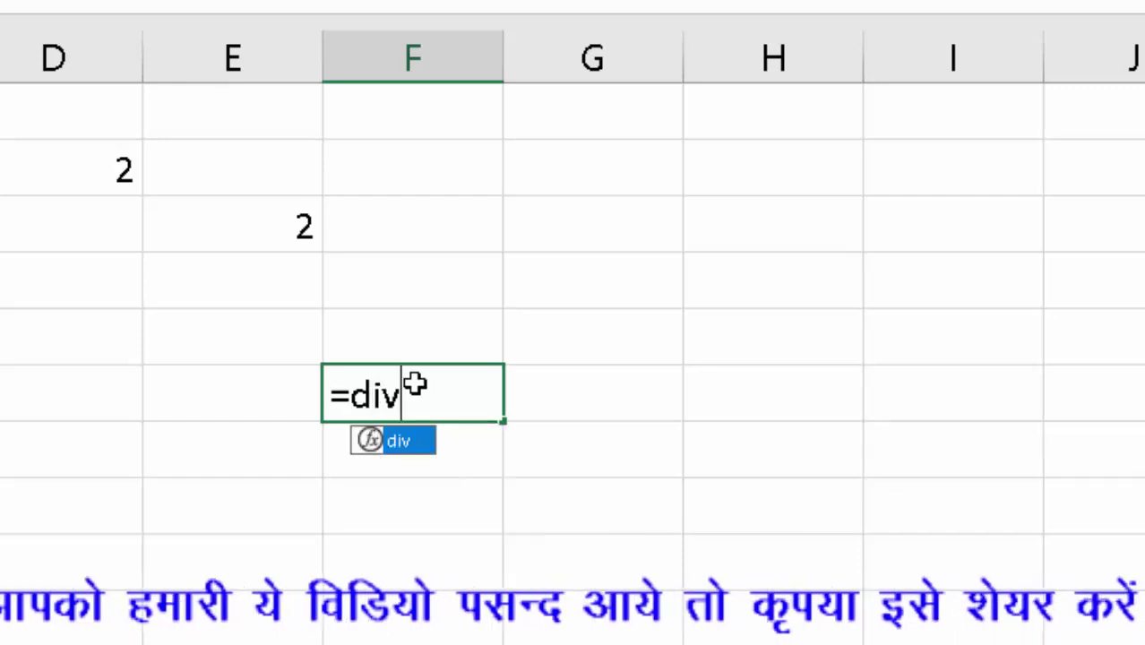
pyautogui.write('(5,2')
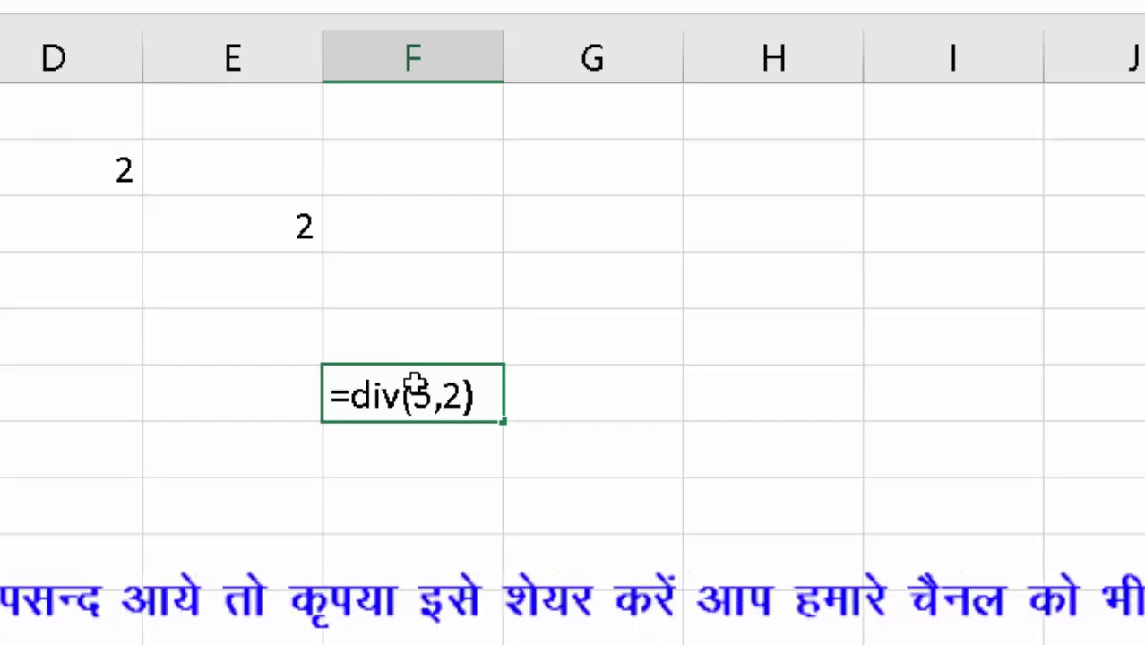
pyautogui.press('Return')
pyautogui.click(416, 385)
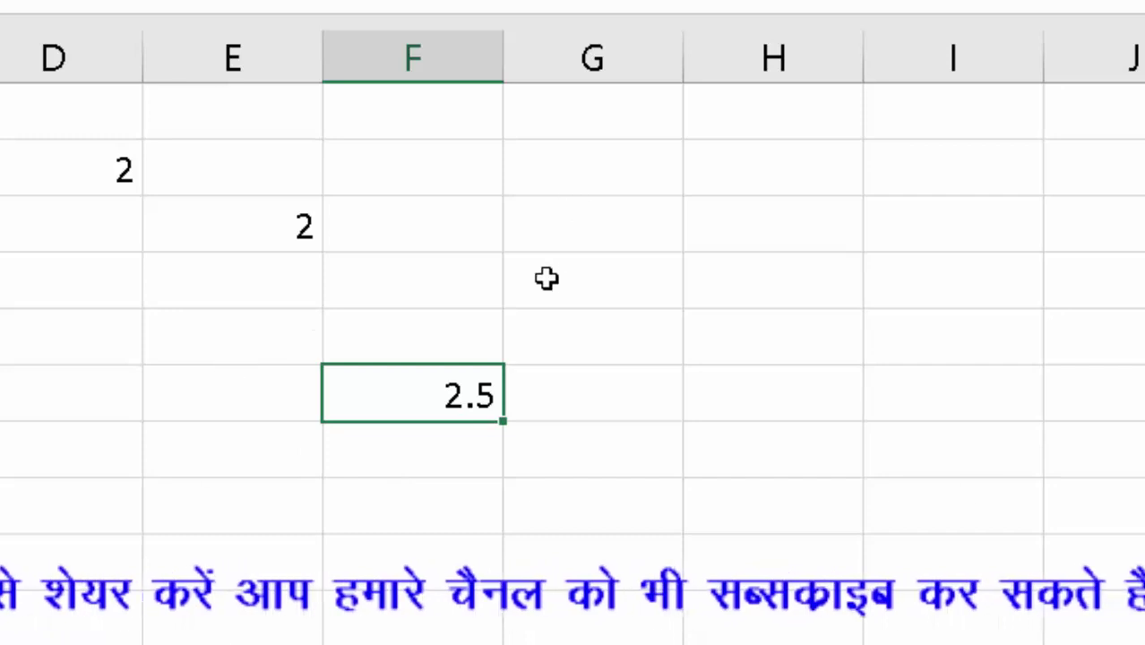
pyautogui.click(578, 226)
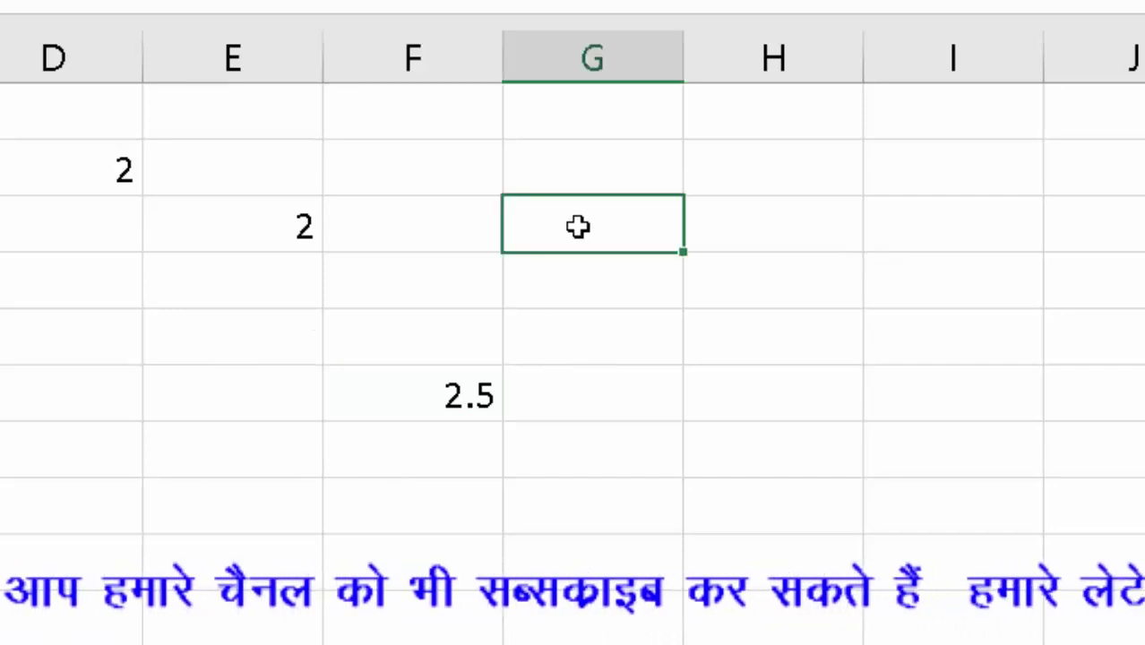
# - Enter 67 in G3 and 2 in H3
pyautogui.write('67')
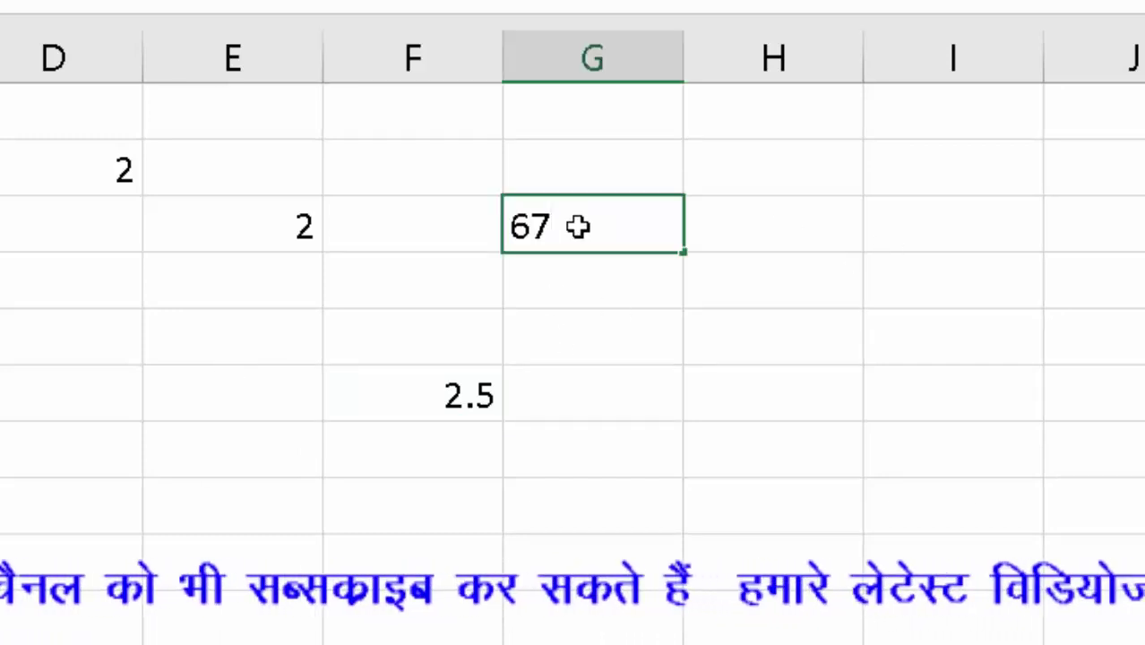
pyautogui.press('Tab')
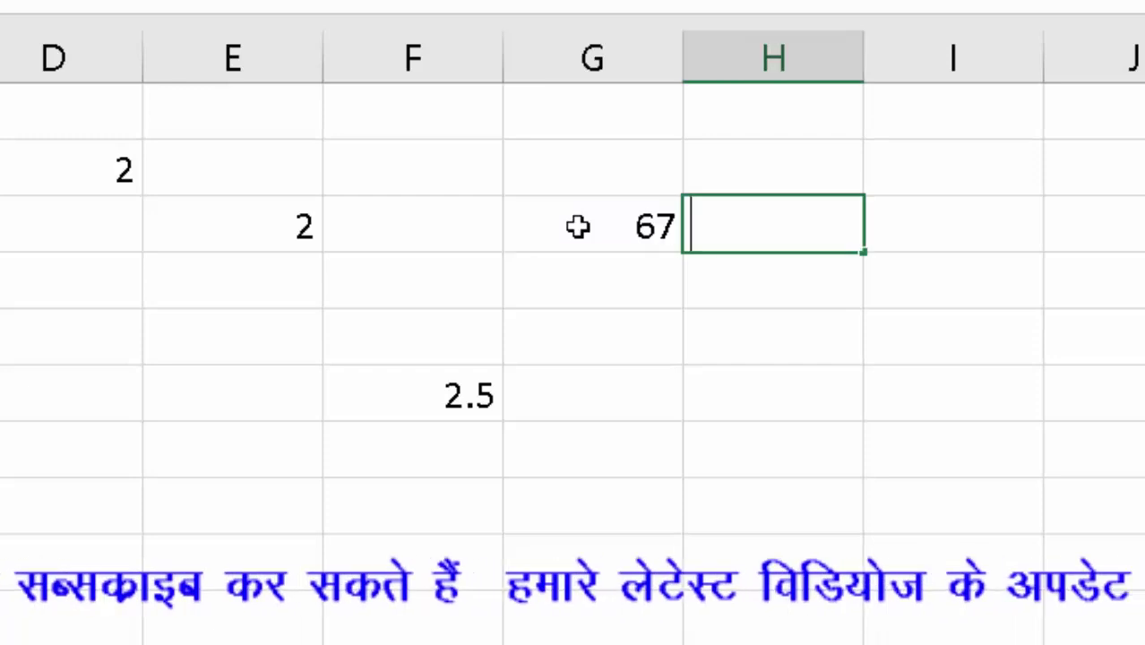
pyautogui.write('2')
pyautogui.press('Tab')
# - Enter =div(G3,H3) in I3, returning 33.5
pyautogui.write('=')
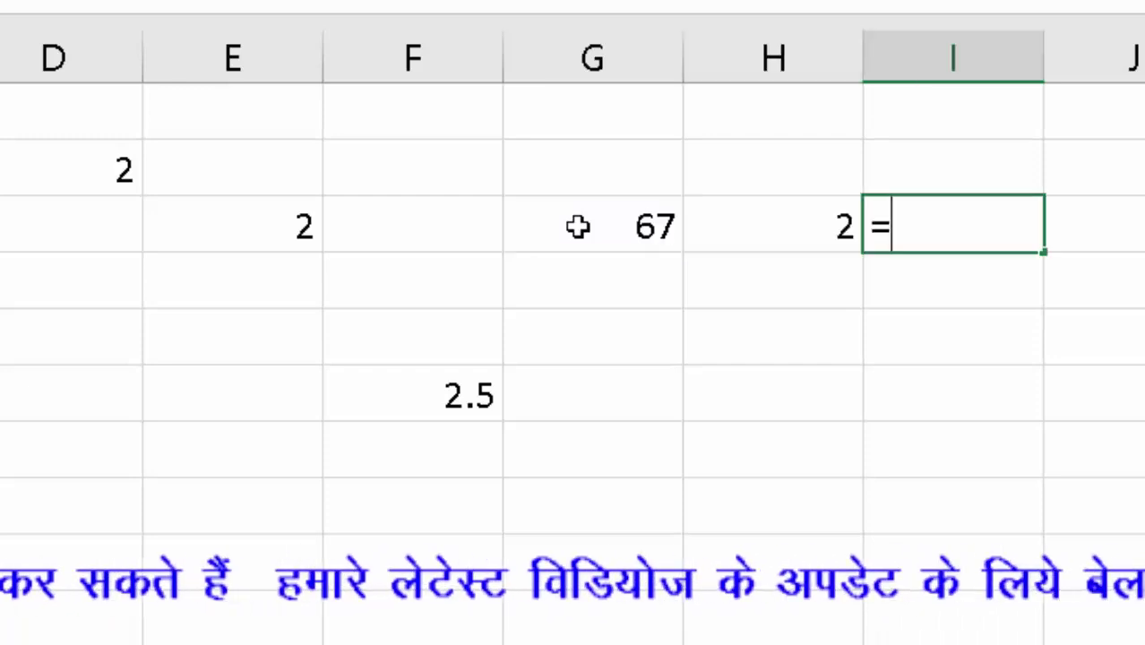
pyautogui.write('div(')
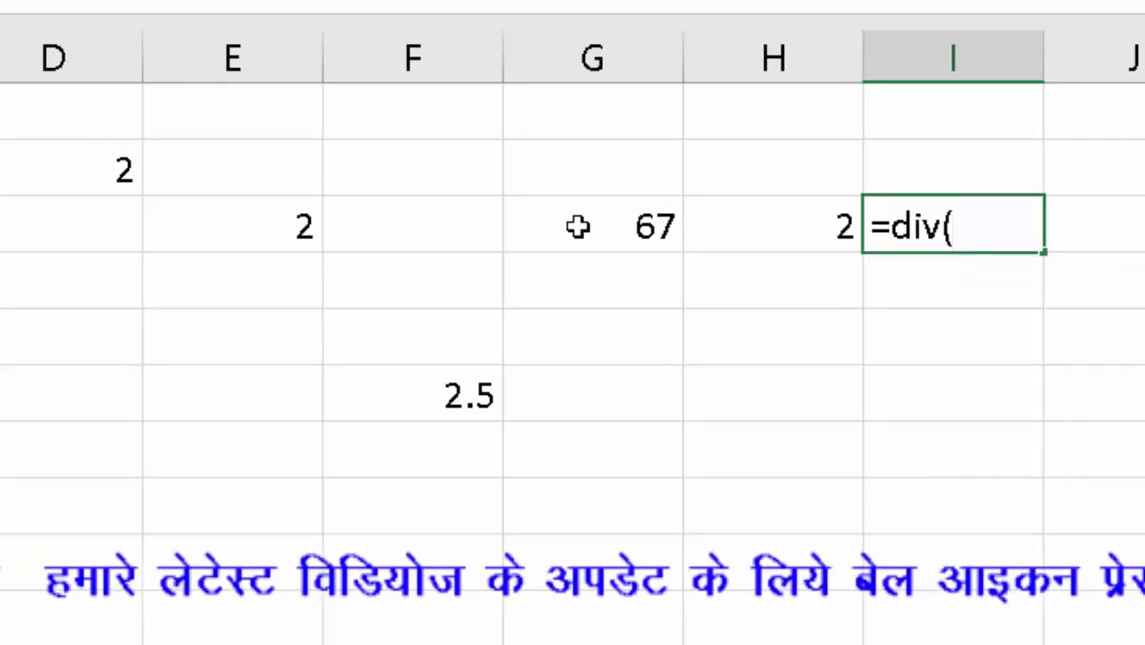
pyautogui.click(576, 227)
pyautogui.write(',')
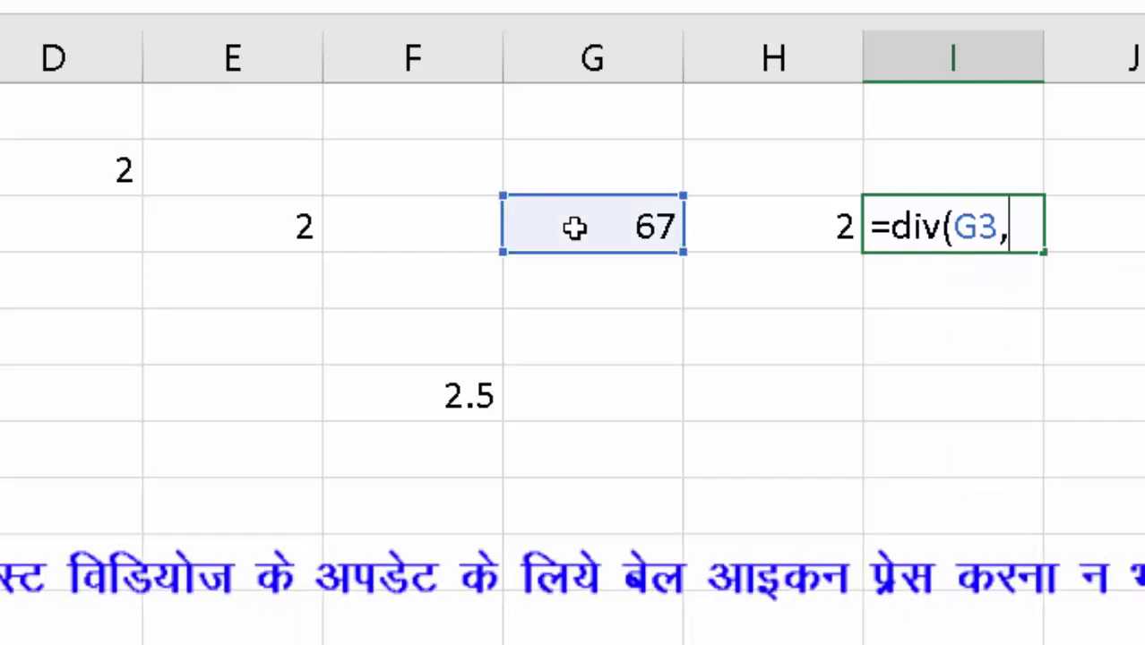
pyautogui.click(745, 226)
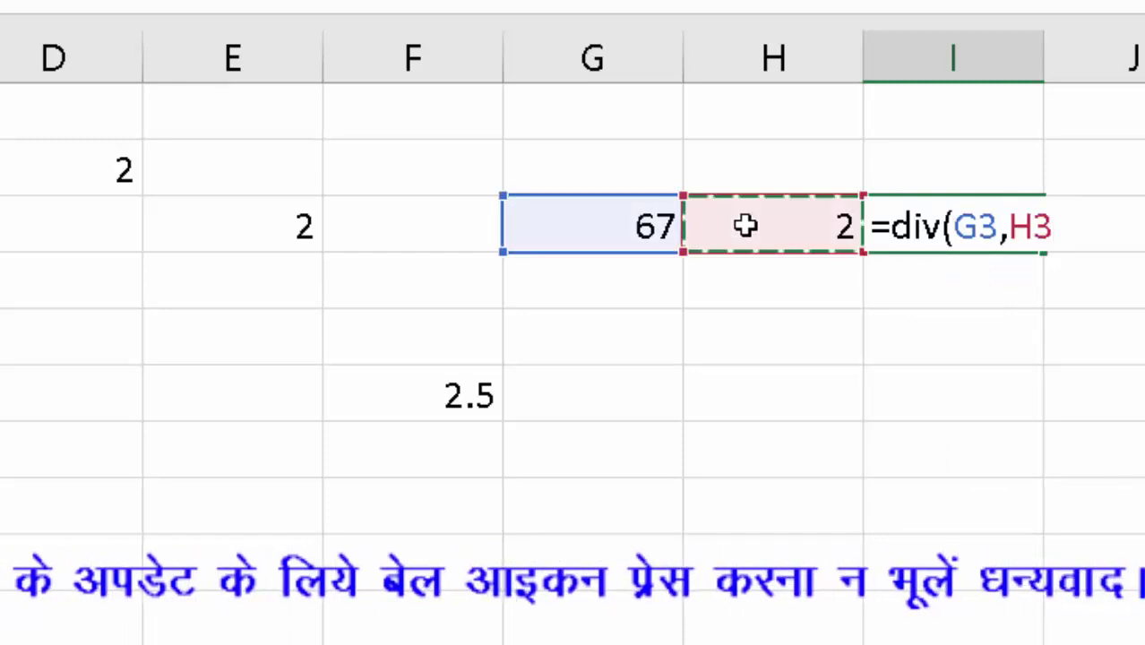
pyautogui.write(')')
pyautogui.press('Return')
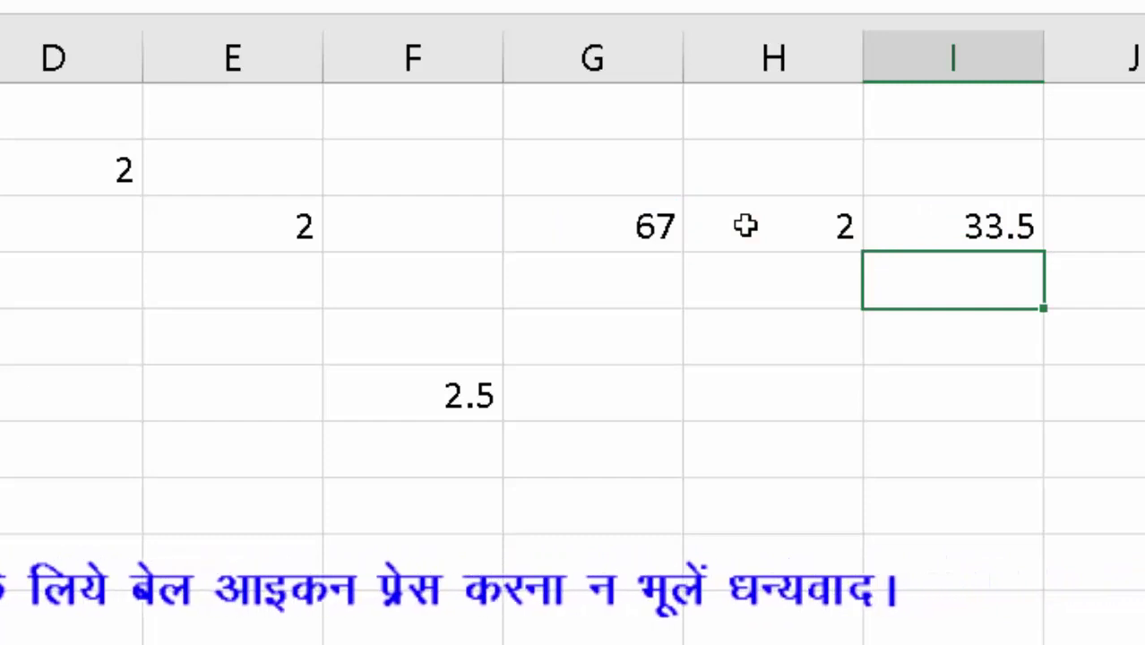
pyautogui.click(961, 225)
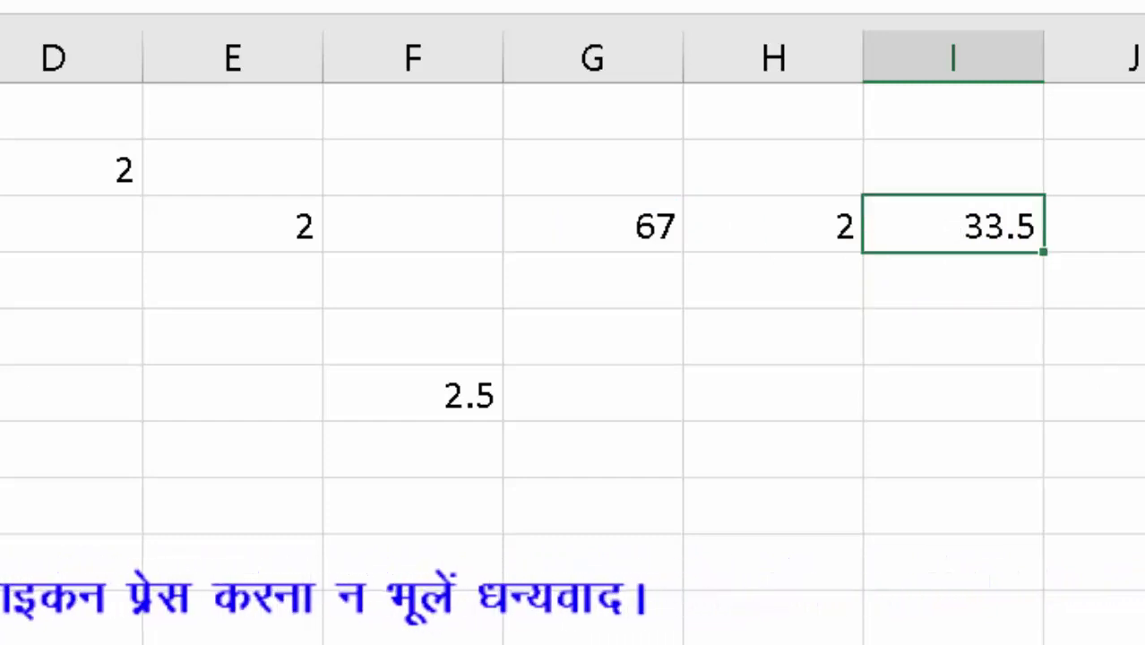